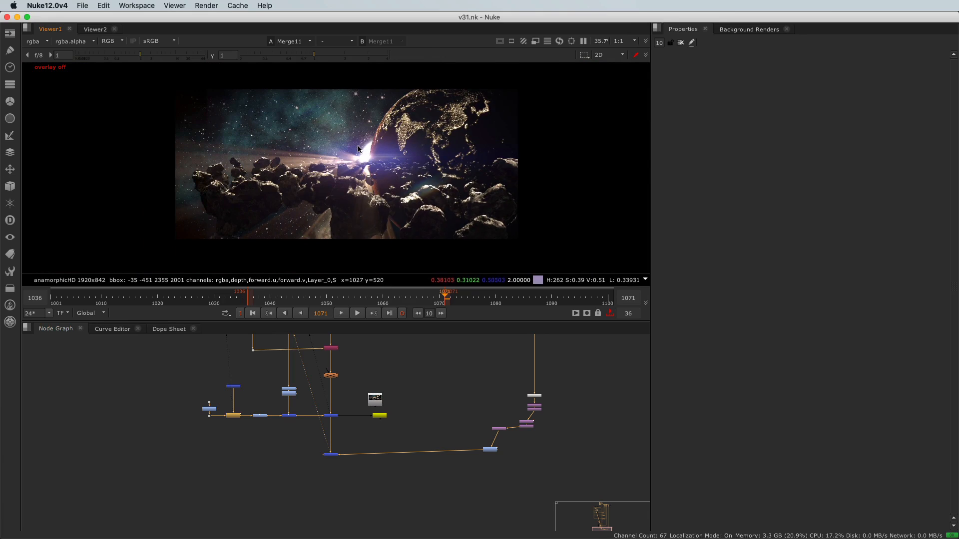
Step: Turn on the viewer overlay around the composite and zoom out to see the whole frame
{"action": "key", "text": "o"}
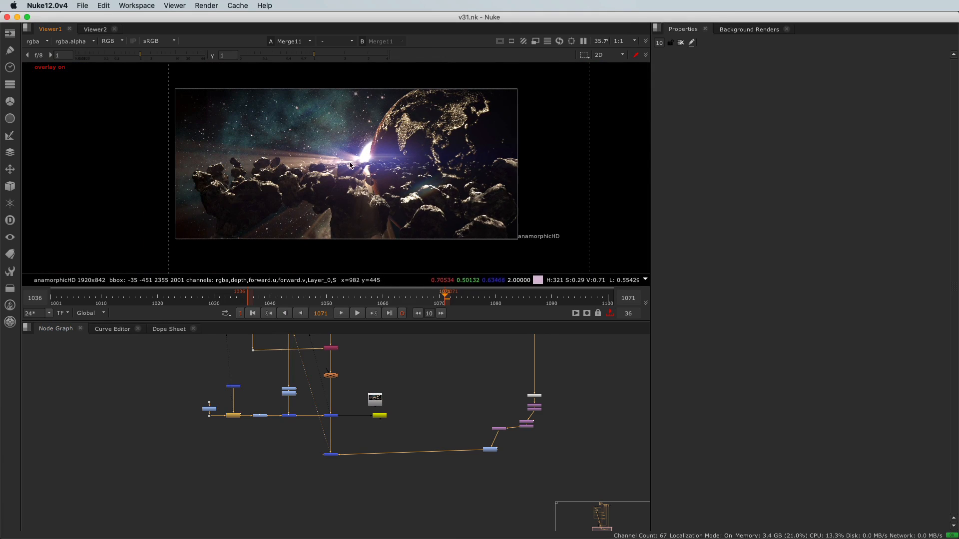
{"action": "scroll", "coordinate": [352, 170], "scroll_direction": "down", "scroll_amount": 2}
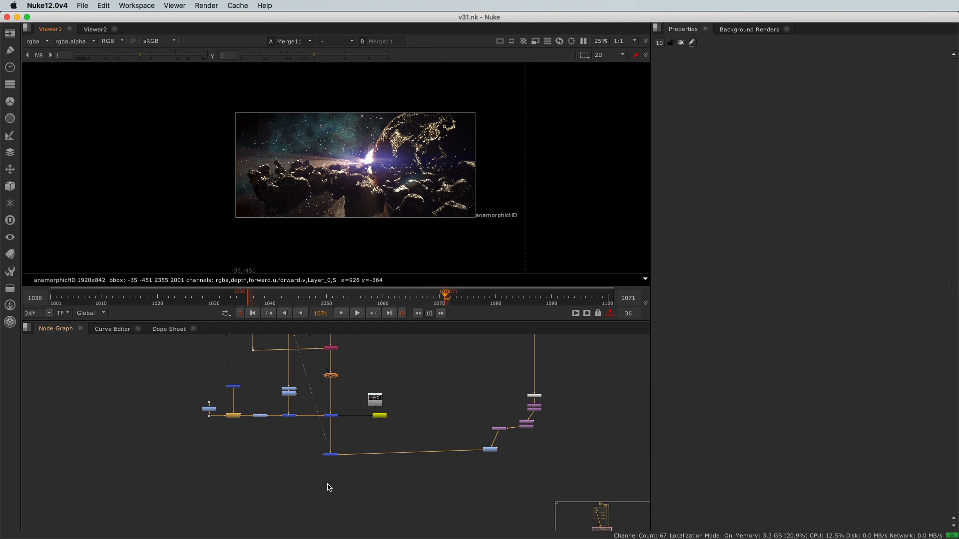
{"action": "scroll", "coordinate": [329, 487], "scroll_direction": "up", "scroll_amount": 2}
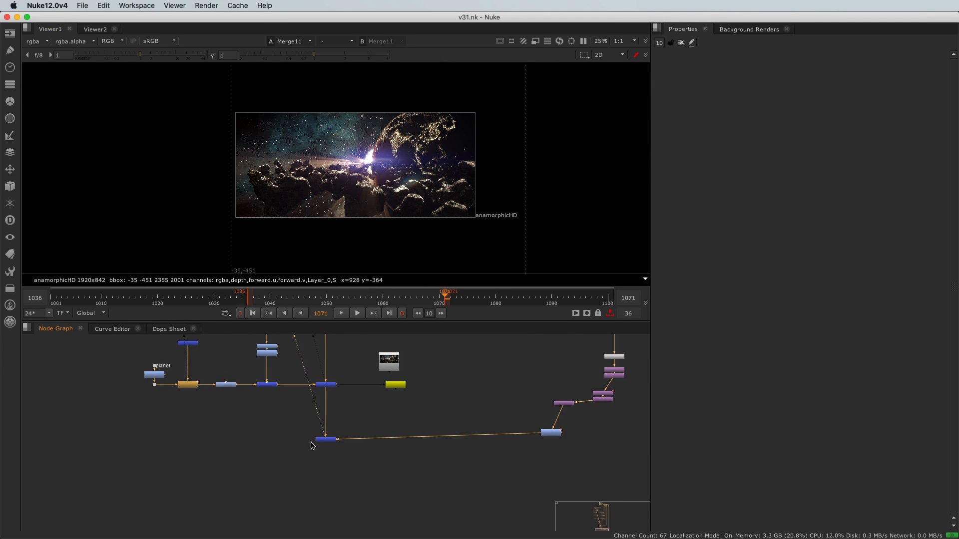
Step: Add a Copy node below Merge11 and connect its B input to Merge11's output
{"action": "left_click_drag", "start_coordinate": [320, 442], "coordinate": [321, 434]}
{"action": "left_click", "coordinate": [312, 476]}
{"action": "scroll", "coordinate": [313, 476], "scroll_direction": "up", "scroll_amount": 2}
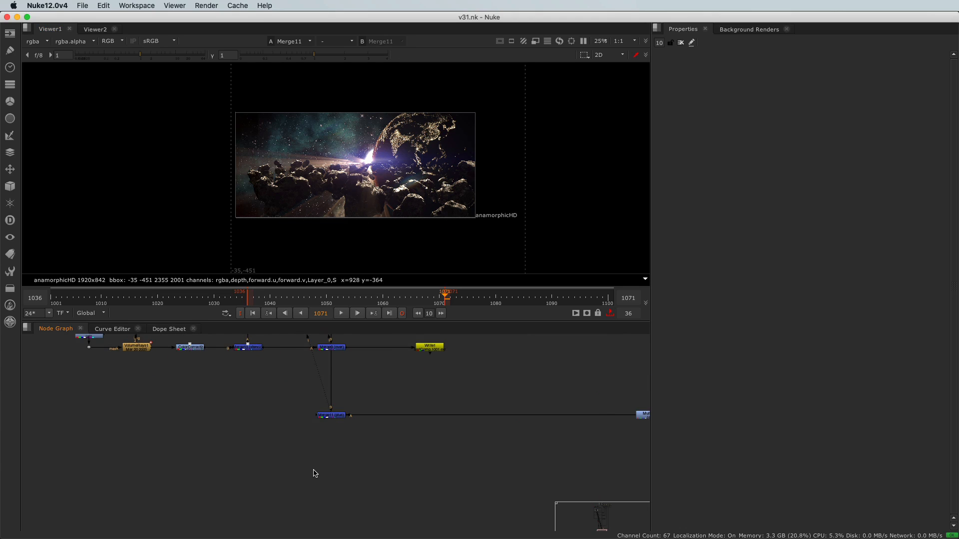
{"action": "scroll", "coordinate": [314, 474], "scroll_direction": "up", "scroll_amount": 1}
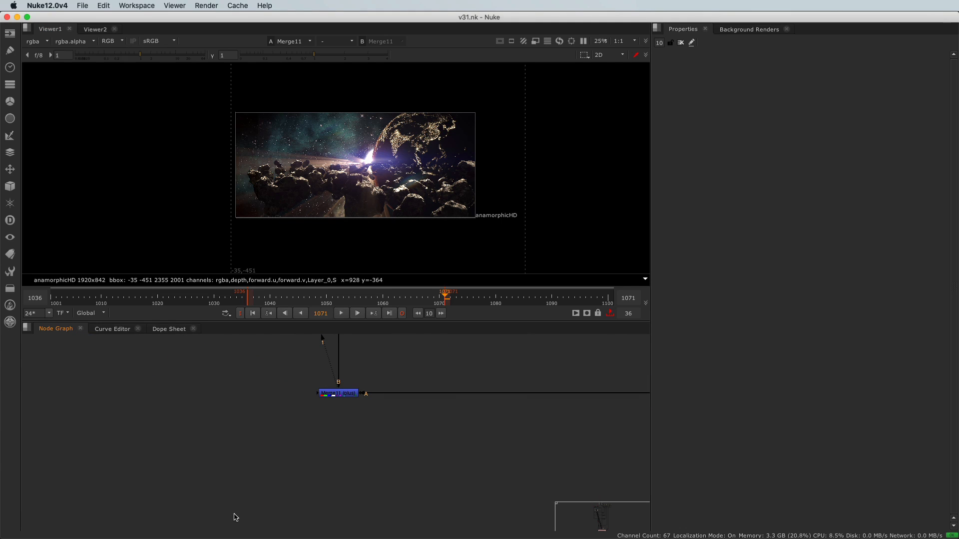
{"action": "key", "text": "k"}
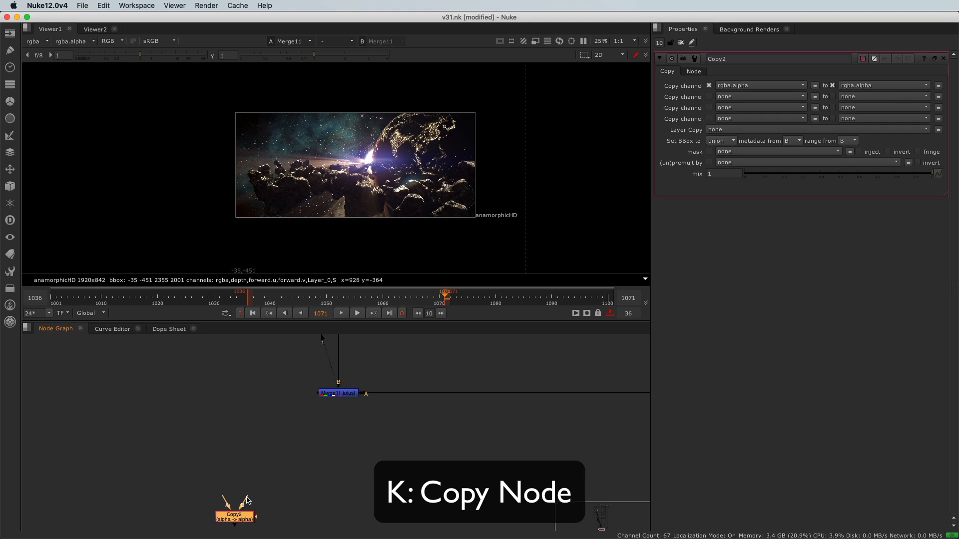
{"action": "left_click_drag", "start_coordinate": [235, 522], "coordinate": [339, 398]}
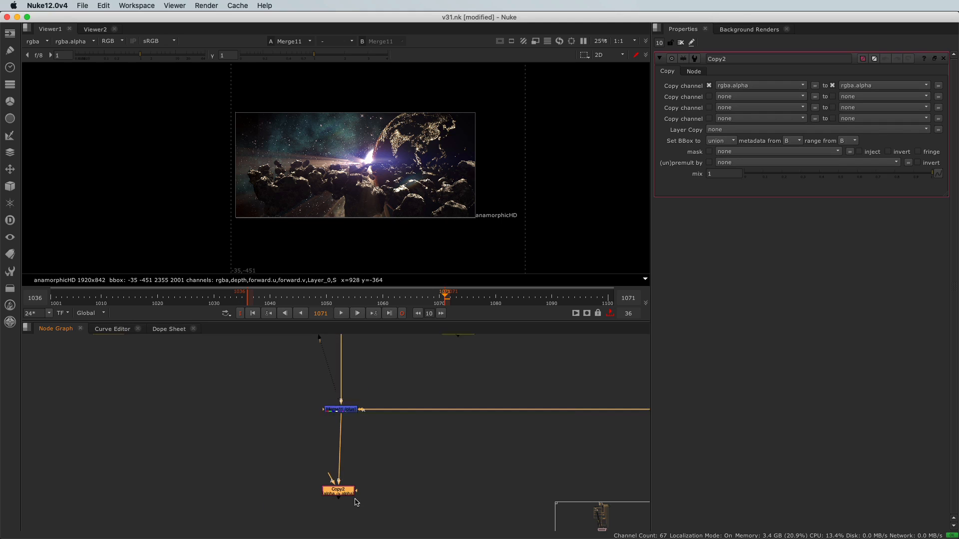
{"action": "scroll", "coordinate": [357, 501], "scroll_direction": "down", "scroll_amount": 3}
{"action": "left_click_drag", "start_coordinate": [339, 496], "coordinate": [341, 499]}
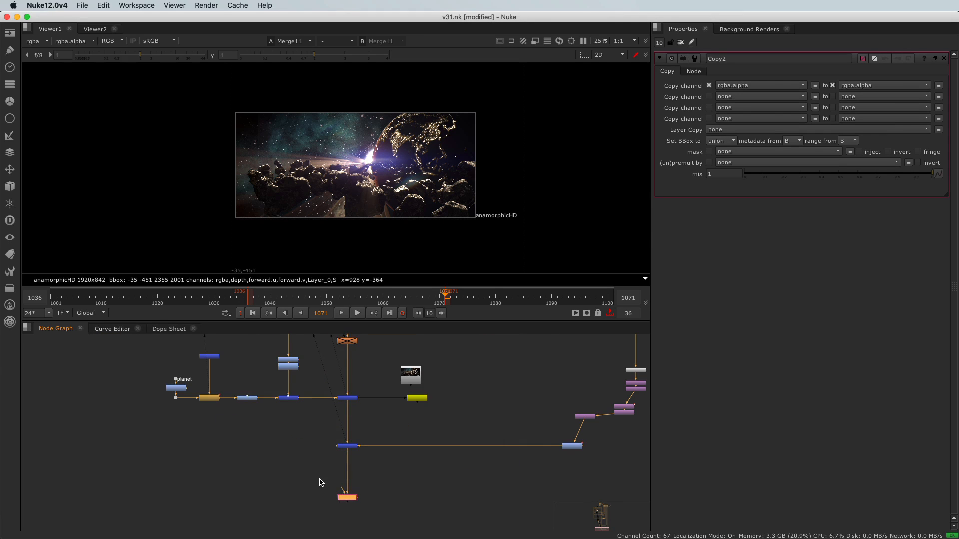
Step: Add a Transform node beside the main pipe, linking its input to Merge11 and its output to the Copy node's A input
{"action": "key", "text": "t"}
{"action": "scroll", "coordinate": [321, 483], "scroll_direction": "up", "scroll_amount": 4}
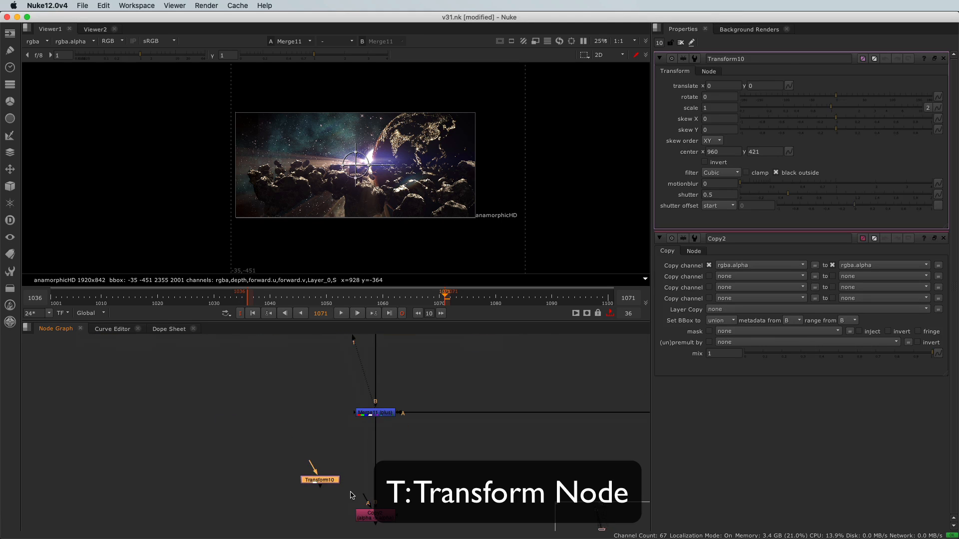
{"action": "left_click_drag", "start_coordinate": [307, 471], "coordinate": [374, 414]}
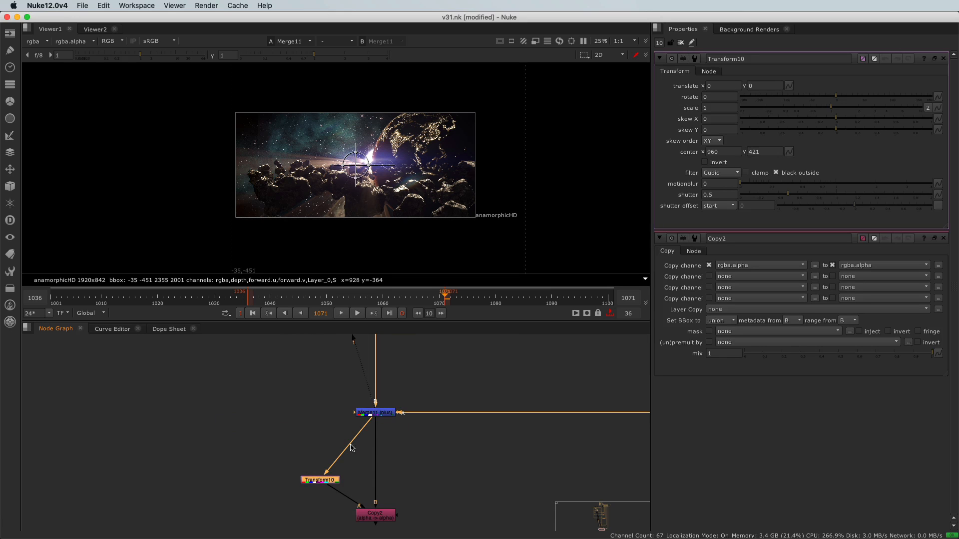
Step: Configure Copy2 to copy rgba.red from the A input into rgba.red
{"action": "double_click", "coordinate": [382, 518]}
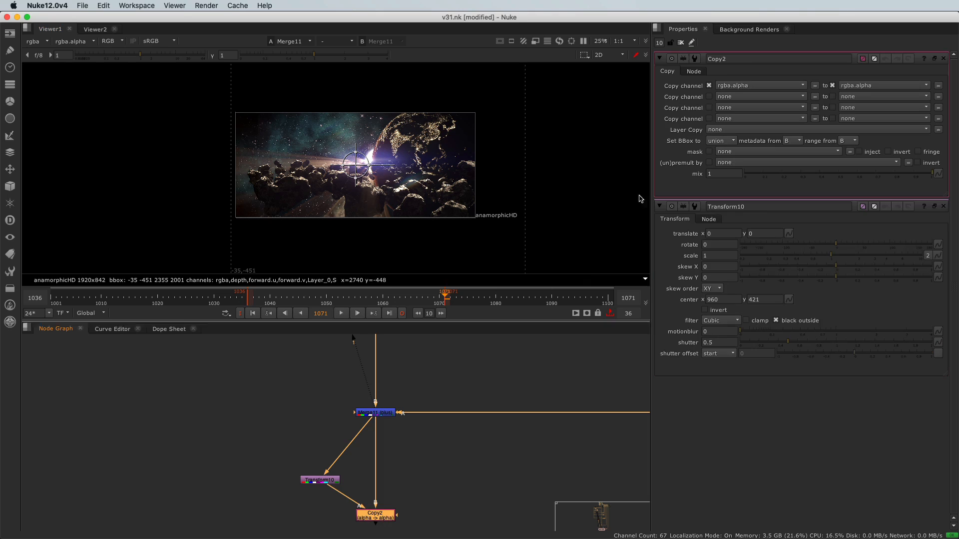
{"action": "left_click", "coordinate": [749, 86]}
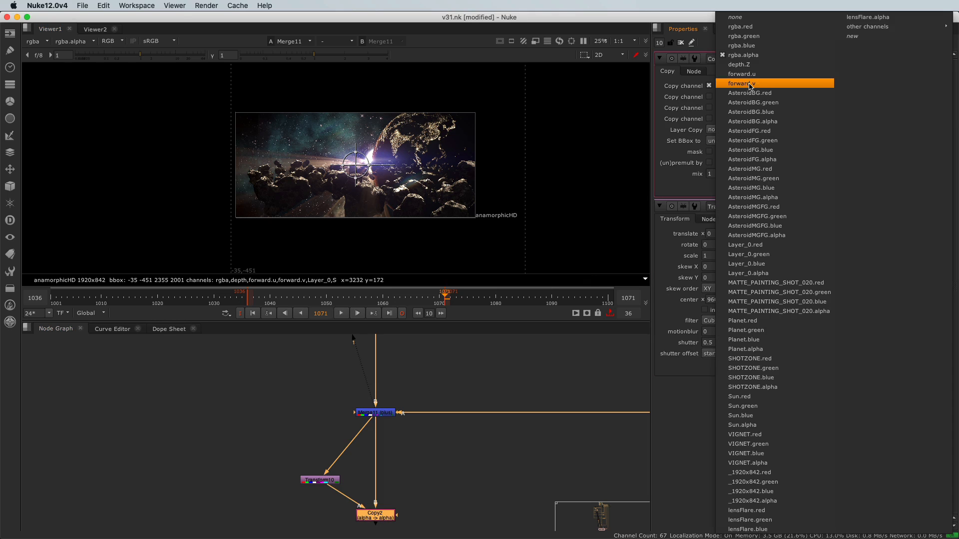
{"action": "left_click", "coordinate": [755, 26]}
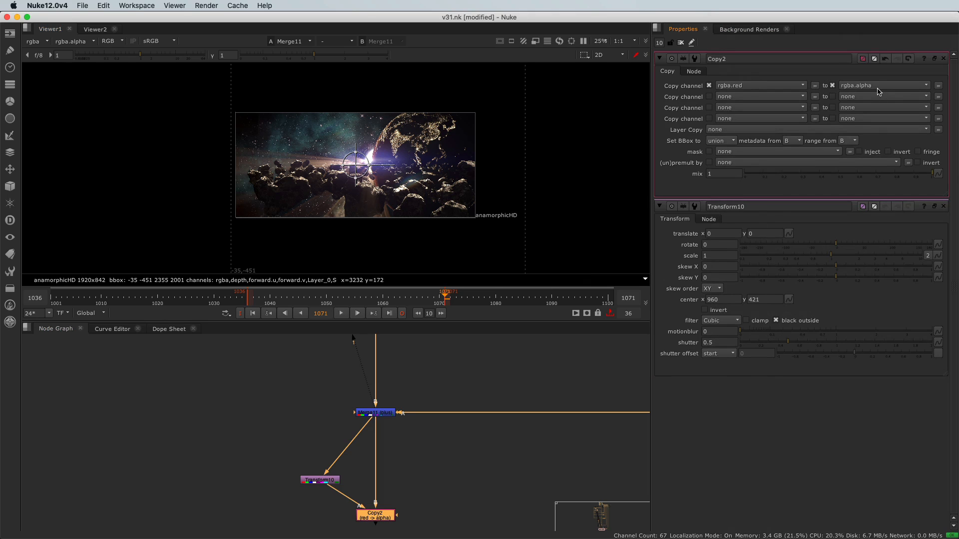
{"action": "left_click", "coordinate": [879, 86]}
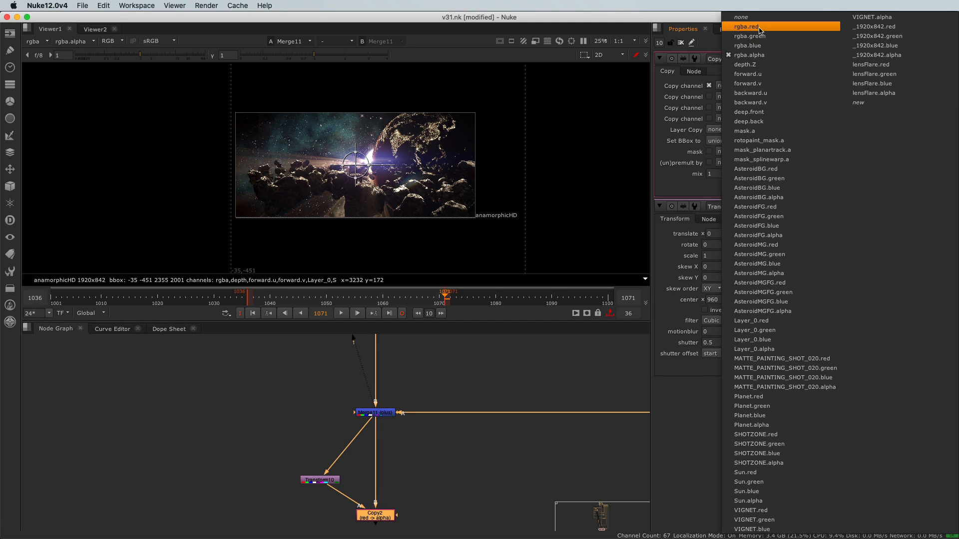
{"action": "left_click", "coordinate": [799, 25]}
Step: Set the scale of Transform10 to 1.001
{"action": "scroll", "coordinate": [330, 482], "scroll_direction": "up", "scroll_amount": 5}
{"action": "left_click", "coordinate": [322, 463]}
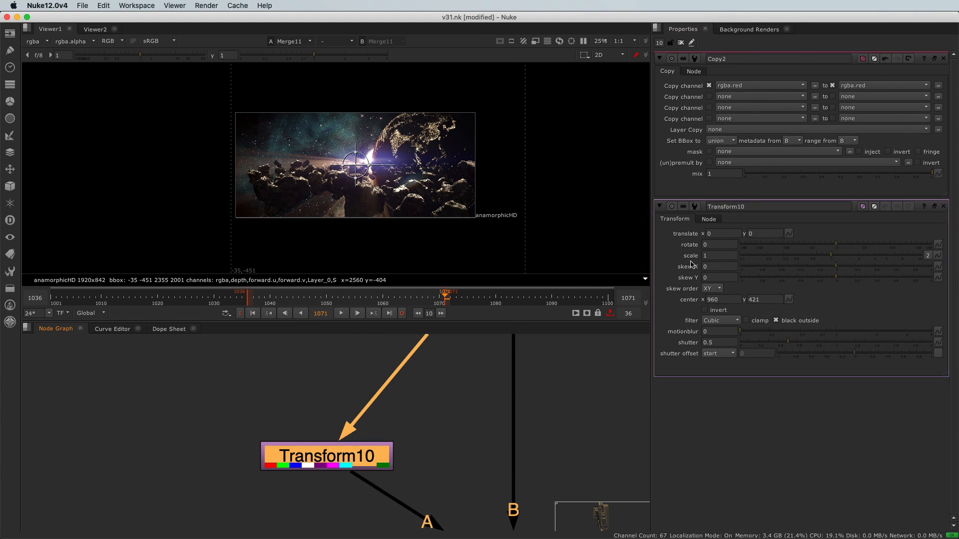
{"action": "left_click", "coordinate": [724, 108]}
{"action": "type", "text": ".001"}
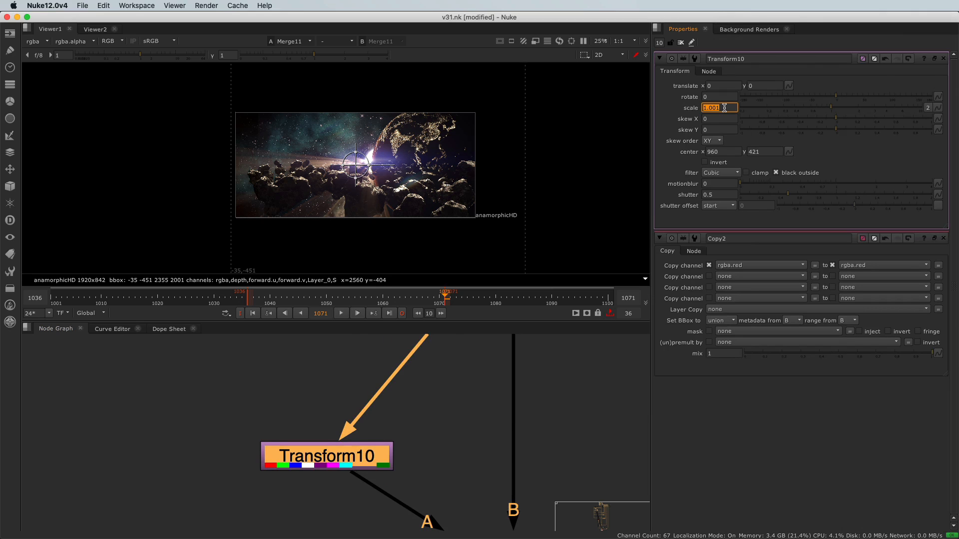
Step: Show Copy2's output in the viewer and examine the bright asteroid edges up close
{"action": "scroll", "coordinate": [446, 445], "scroll_direction": "down", "scroll_amount": 3}
{"action": "scroll", "coordinate": [489, 455], "scroll_direction": "down", "scroll_amount": 2}
{"action": "left_click_drag", "start_coordinate": [538, 453], "coordinate": [390, 519]}
{"action": "key", "text": "1"}
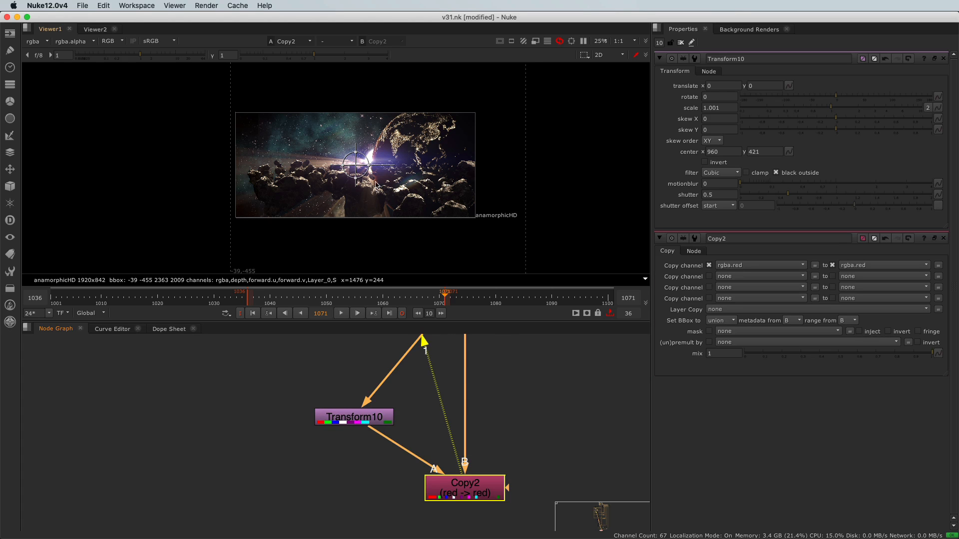
{"action": "scroll", "coordinate": [424, 168], "scroll_direction": "up", "scroll_amount": 6}
{"action": "left_click", "coordinate": [424, 168]}
{"action": "middle_click_drag", "start_coordinate": [424, 168], "coordinate": [349, 165]}
{"action": "scroll", "coordinate": [586, 161], "scroll_direction": "up", "scroll_amount": 2}
{"action": "middle_click_drag", "start_coordinate": [586, 162], "coordinate": [439, 142]}
{"action": "scroll", "coordinate": [531, 113], "scroll_direction": "up", "scroll_amount": 4}
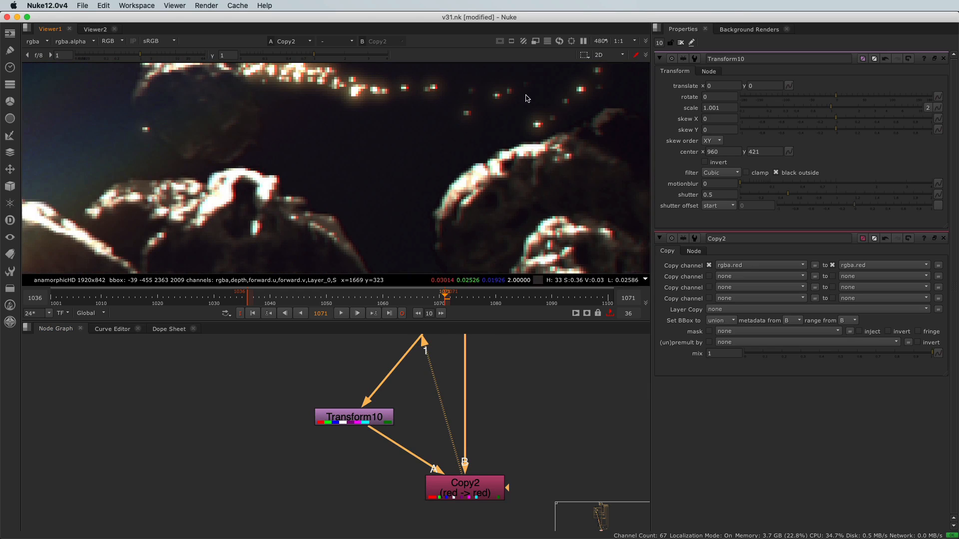
Step: Disable and re-enable Copy2 several times to compare the asteroid edges with and without the red channel shift
{"action": "left_click", "coordinate": [464, 495]}
{"action": "key", "text": "d"}
{"action": "key", "text": "d"}
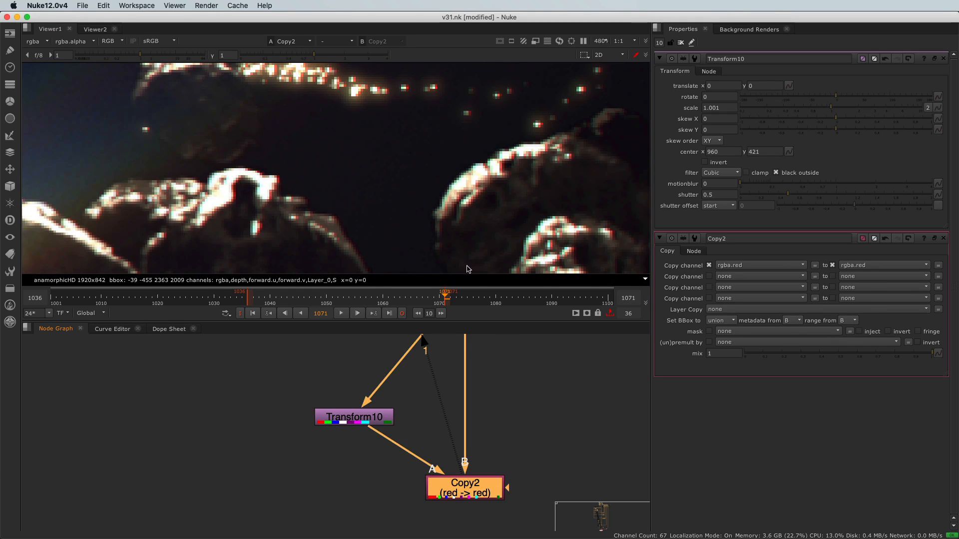
{"action": "scroll", "coordinate": [487, 154], "scroll_direction": "down", "scroll_amount": 7}
{"action": "key", "text": "d"}
{"action": "key", "text": "d"}
{"action": "scroll", "coordinate": [544, 200], "scroll_direction": "up", "scroll_amount": 9}
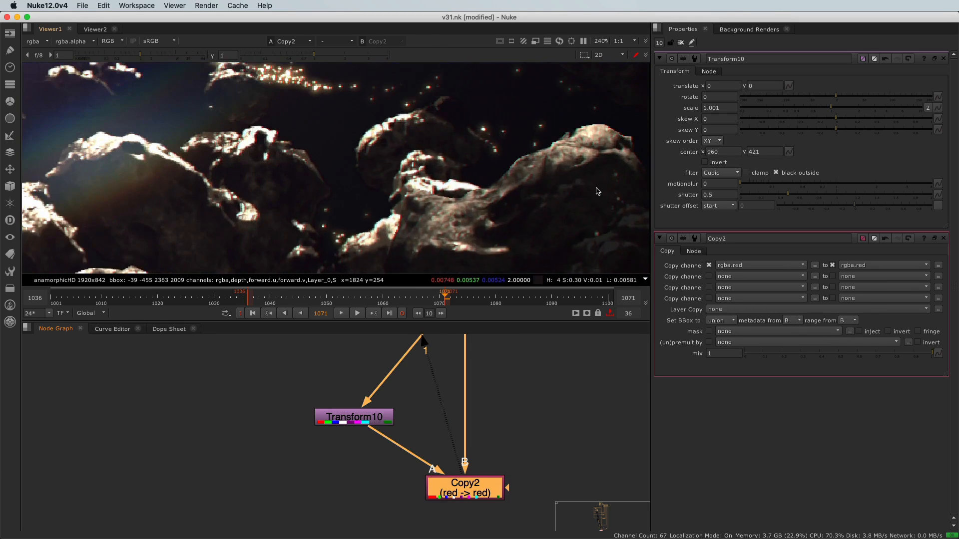
{"action": "key", "text": "d"}
{"action": "key", "text": "d"}
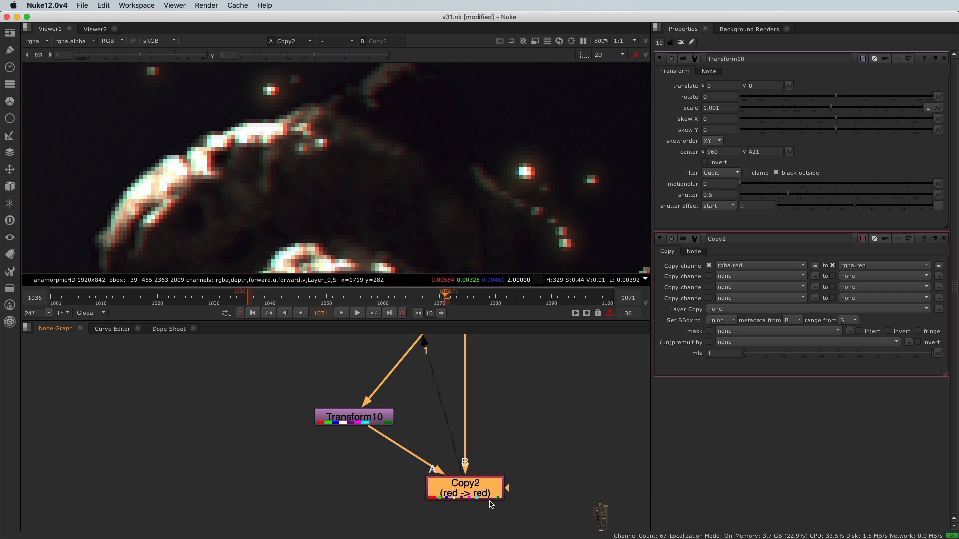
Step: Set the scale of Transform10 to 1.0008 and inspect the color fringing on the asteroids
{"action": "left_click", "coordinate": [379, 416]}
{"action": "left_click", "coordinate": [716, 110]}
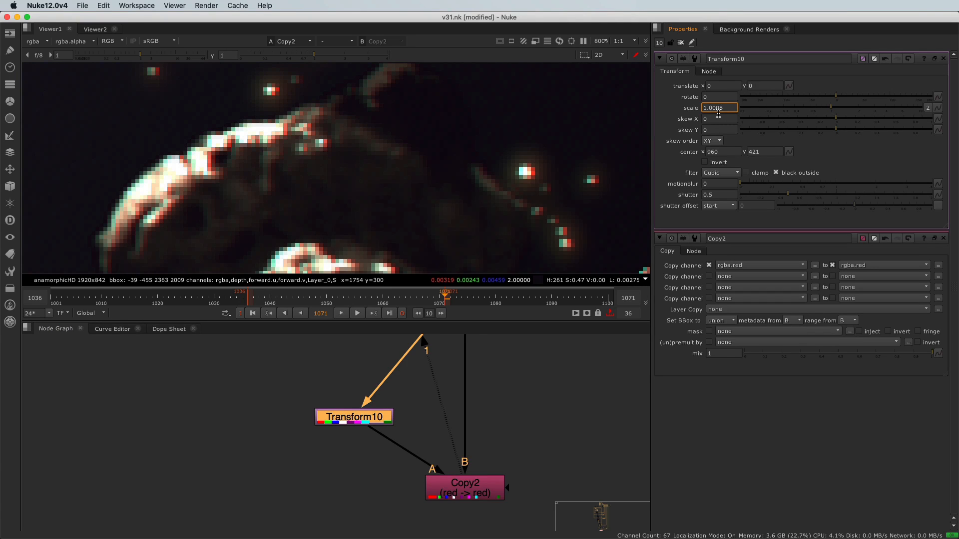
{"action": "double_click", "coordinate": [718, 114]}
{"action": "scroll", "coordinate": [385, 184], "scroll_direction": "down", "scroll_amount": 6}
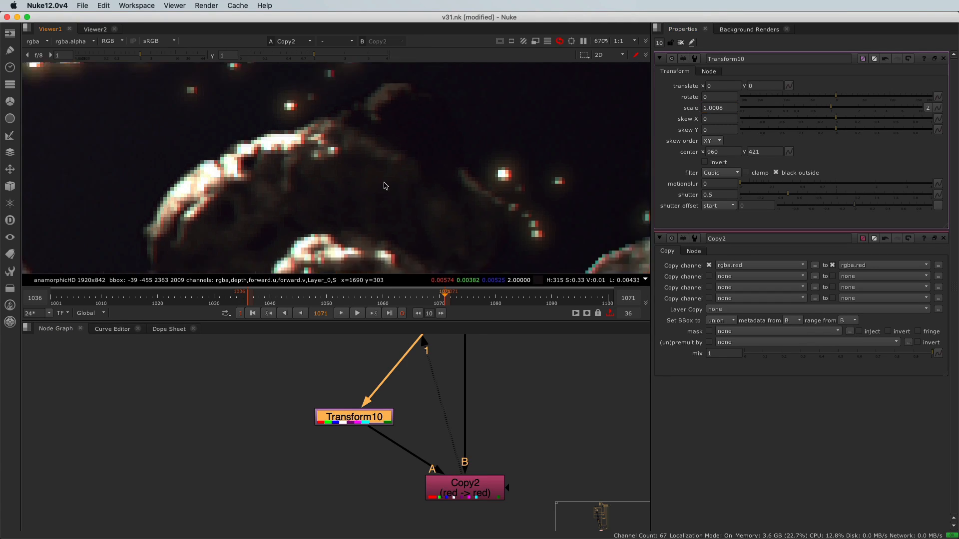
{"action": "scroll", "coordinate": [246, 171], "scroll_direction": "down", "scroll_amount": 1}
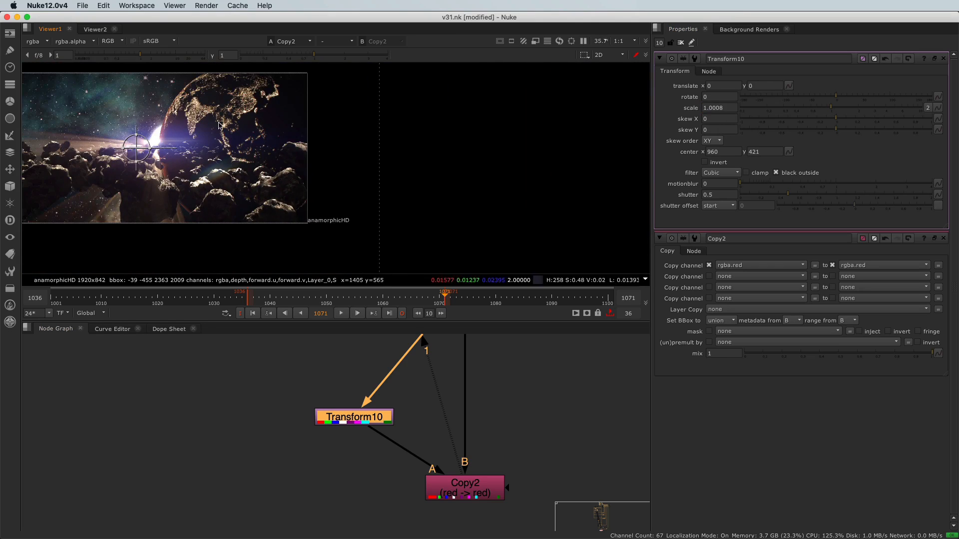
{"action": "scroll", "coordinate": [427, 205], "scroll_direction": "up", "scroll_amount": 6}
{"action": "scroll", "coordinate": [427, 205], "scroll_direction": "up", "scroll_amount": 3}
Step: Move Transform10 farther from Copy2 and duplicate the Copy node directly below it in the main pipe
{"action": "middle_click_drag", "start_coordinate": [250, 435], "coordinate": [196, 333]}
{"action": "middle_click_drag", "start_coordinate": [310, 406], "coordinate": [383, 460]}
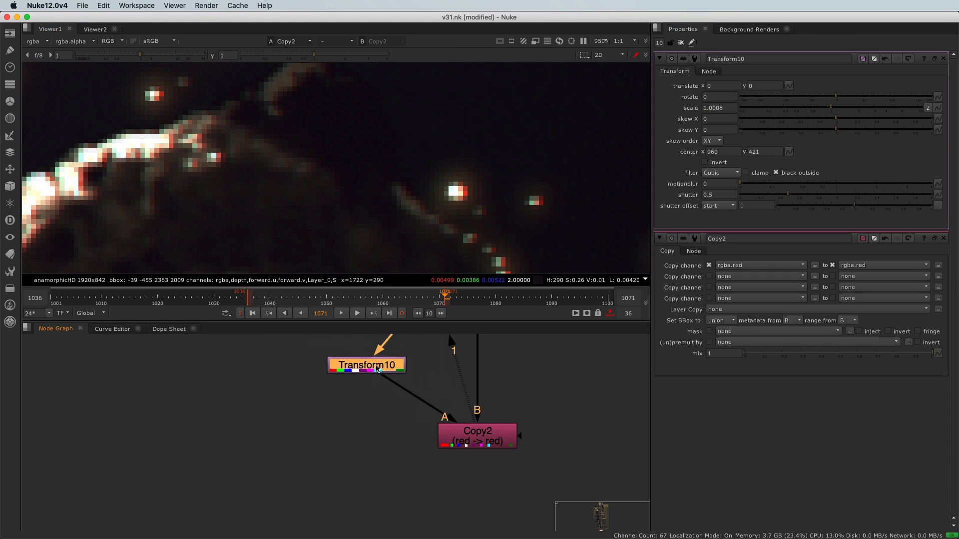
{"action": "left_click_drag", "start_coordinate": [377, 368], "coordinate": [306, 391]}
{"action": "left_click", "coordinate": [469, 447]}
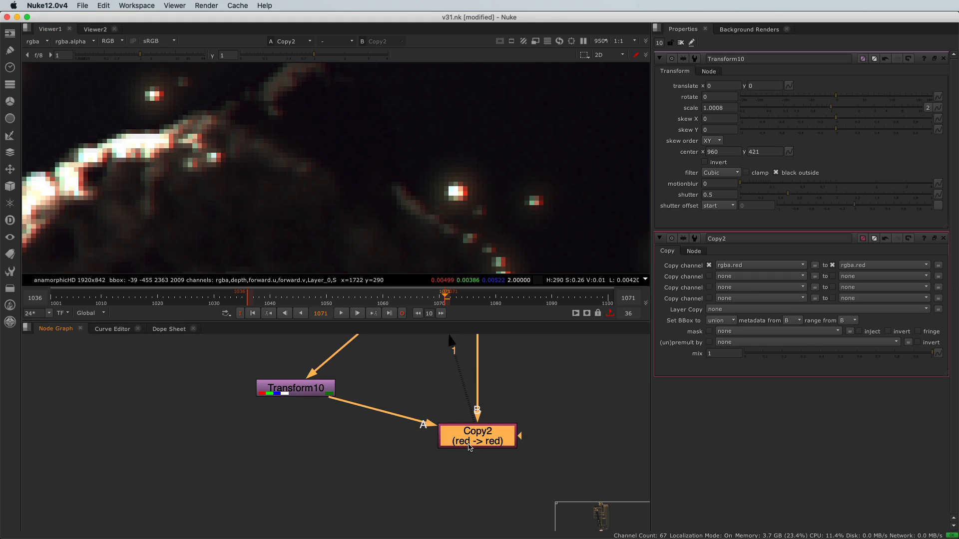
{"action": "key", "text": "ctrl+c"}
{"action": "key", "text": "ctrl+v"}
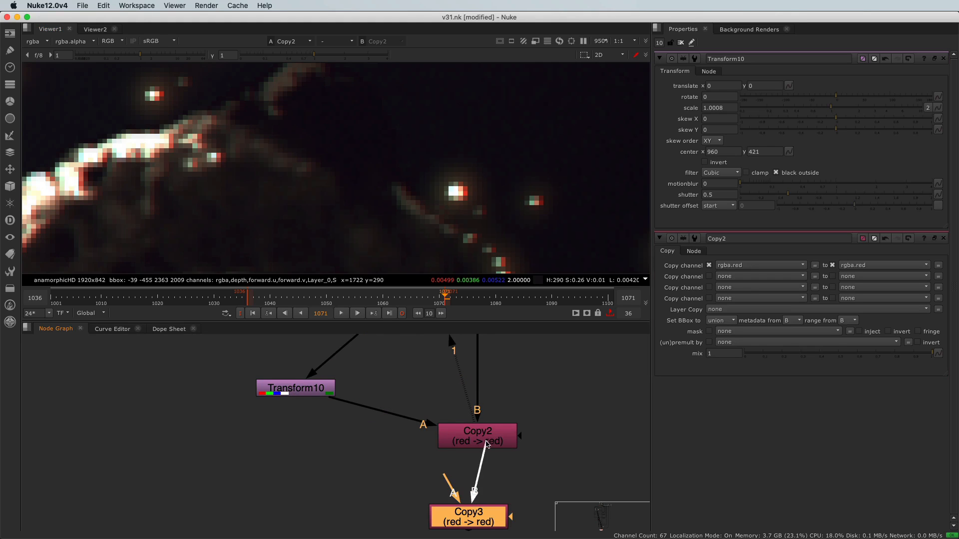
Step: Duplicate Transform10, connect the duplicate's input to Merge11, and link its output to the A input of Copy3
{"action": "scroll", "coordinate": [310, 439], "scroll_direction": "down", "scroll_amount": 3}
{"action": "left_click", "coordinate": [294, 420]}
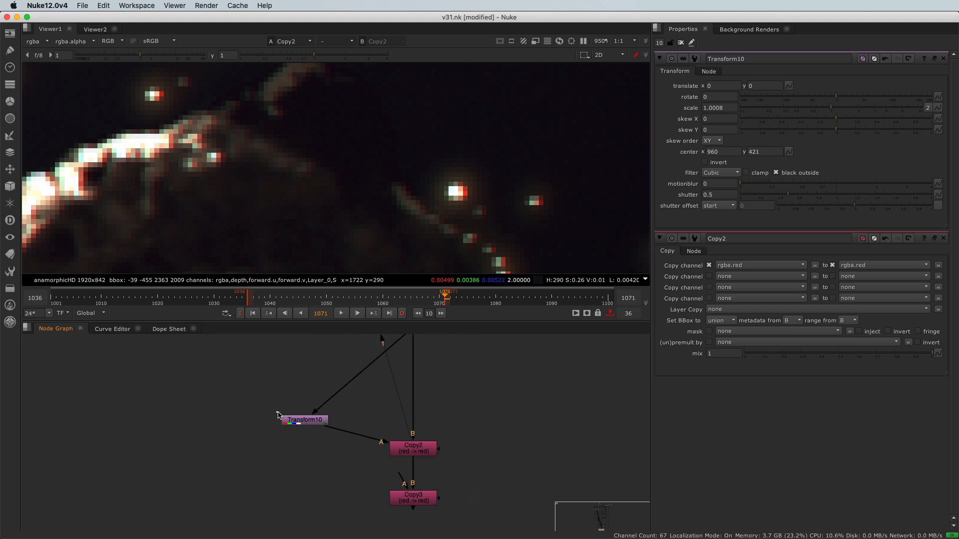
{"action": "key", "text": "ctrl+c"}
{"action": "key", "text": "ctrl+v"}
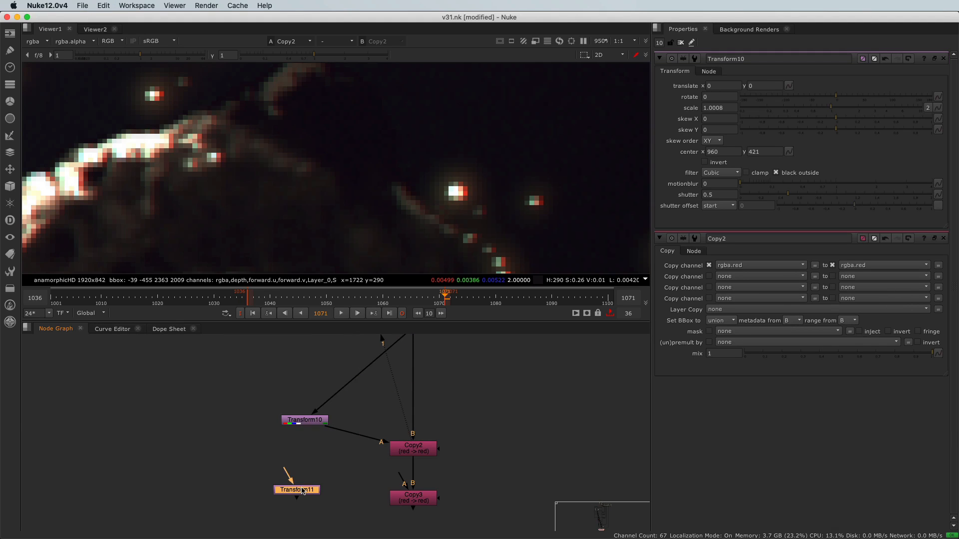
{"action": "left_click_drag", "start_coordinate": [285, 475], "coordinate": [303, 425]}
{"action": "middle_click_drag", "start_coordinate": [303, 425], "coordinate": [278, 519]}
{"action": "left_click_drag", "start_coordinate": [278, 519], "coordinate": [386, 420]}
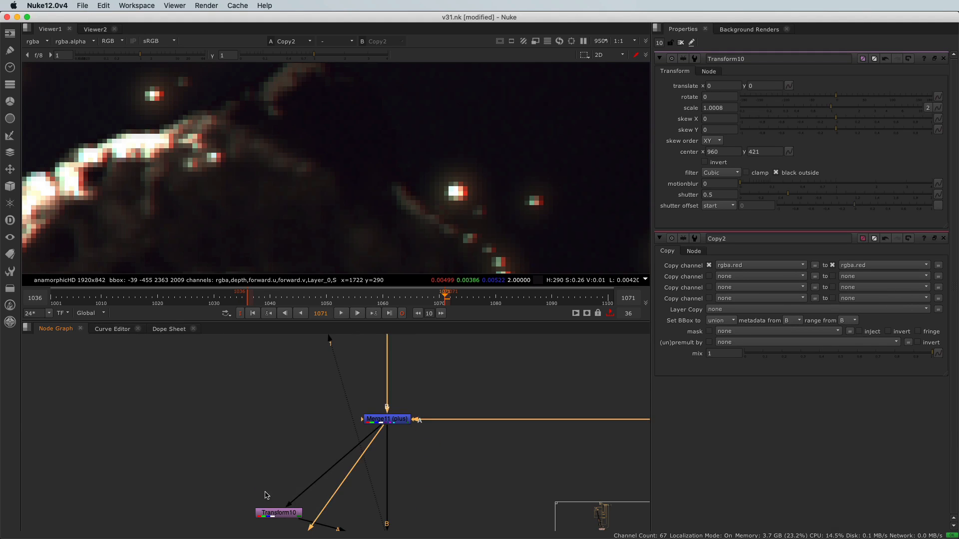
{"action": "middle_click_drag", "start_coordinate": [258, 485], "coordinate": [305, 389]}
{"action": "scroll", "coordinate": [407, 477], "scroll_direction": "up", "scroll_amount": 2}
{"action": "left_click_drag", "start_coordinate": [429, 472], "coordinate": [298, 503]}
Step: Configure Copy3 to copy rgba.green from the A input into rgba.green
{"action": "left_click", "coordinate": [442, 503]}
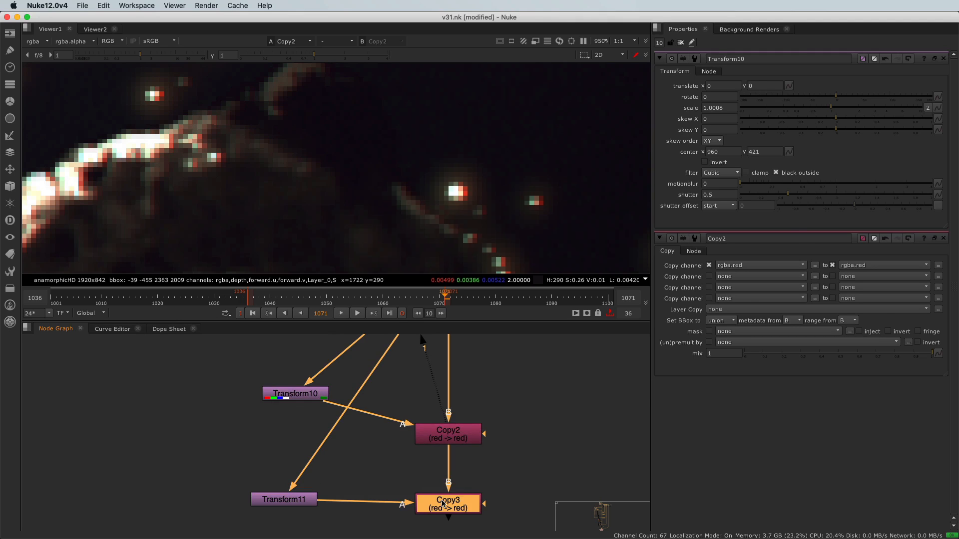
{"action": "double_click", "coordinate": [442, 504]}
{"action": "left_click", "coordinate": [762, 85]}
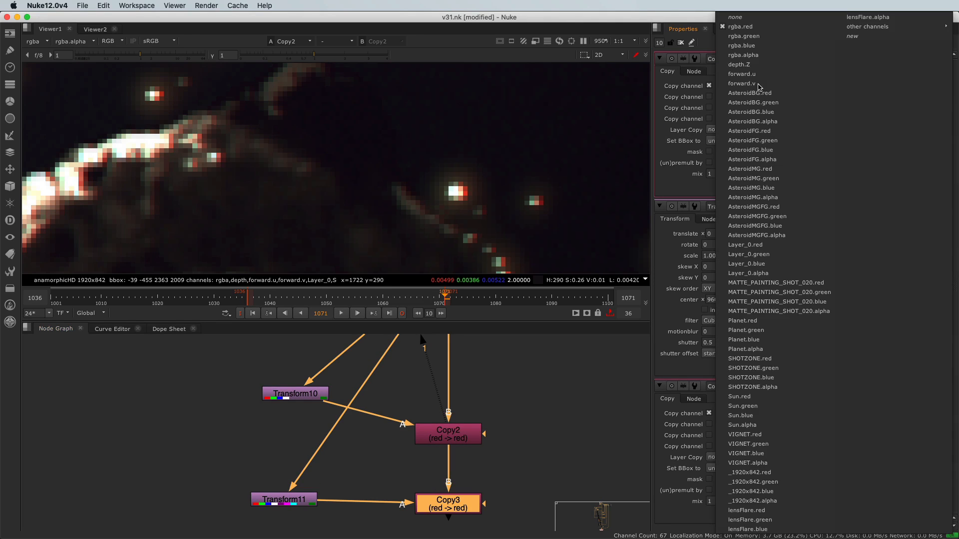
{"action": "left_click", "coordinate": [752, 36]}
{"action": "left_click", "coordinate": [814, 87]}
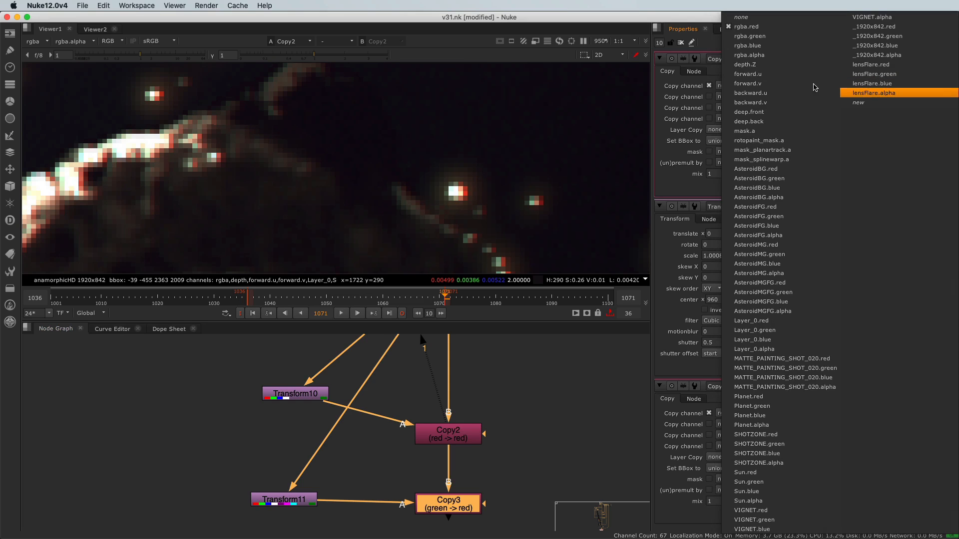
{"action": "left_click", "coordinate": [749, 36]}
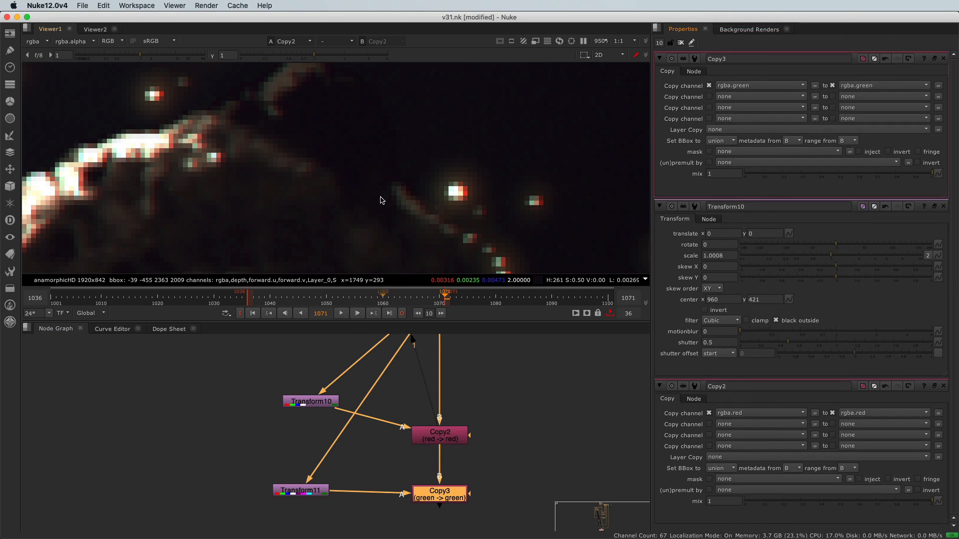
{"action": "scroll", "coordinate": [381, 200], "scroll_direction": "down", "scroll_amount": 5}
{"action": "left_click_drag", "start_coordinate": [370, 460], "coordinate": [488, 511]}
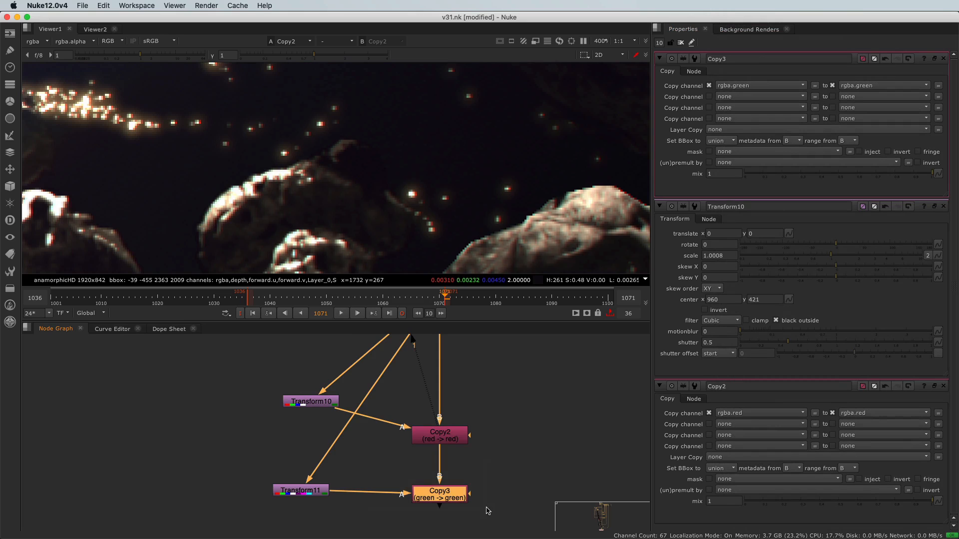
Step: View the output of Copy3 and inspect the color fringing around the bright specks and asteroids
{"action": "key", "text": "1"}
{"action": "left_click", "coordinate": [488, 511]}
{"action": "scroll", "coordinate": [392, 225], "scroll_direction": "up", "scroll_amount": 9}
{"action": "scroll", "coordinate": [390, 184], "scroll_direction": "down", "scroll_amount": 10}
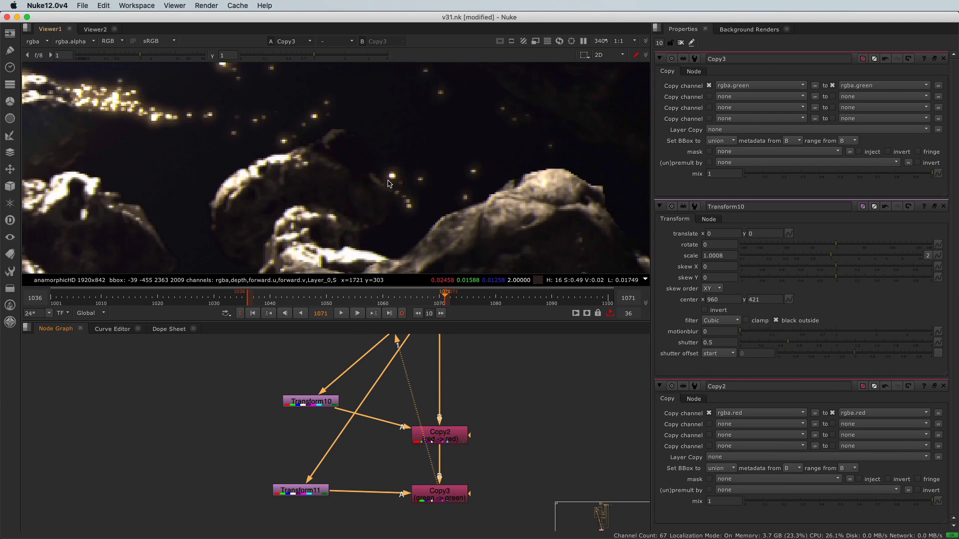
{"action": "scroll", "coordinate": [389, 184], "scroll_direction": "down", "scroll_amount": 5}
{"action": "scroll", "coordinate": [389, 183], "scroll_direction": "up", "scroll_amount": 12}
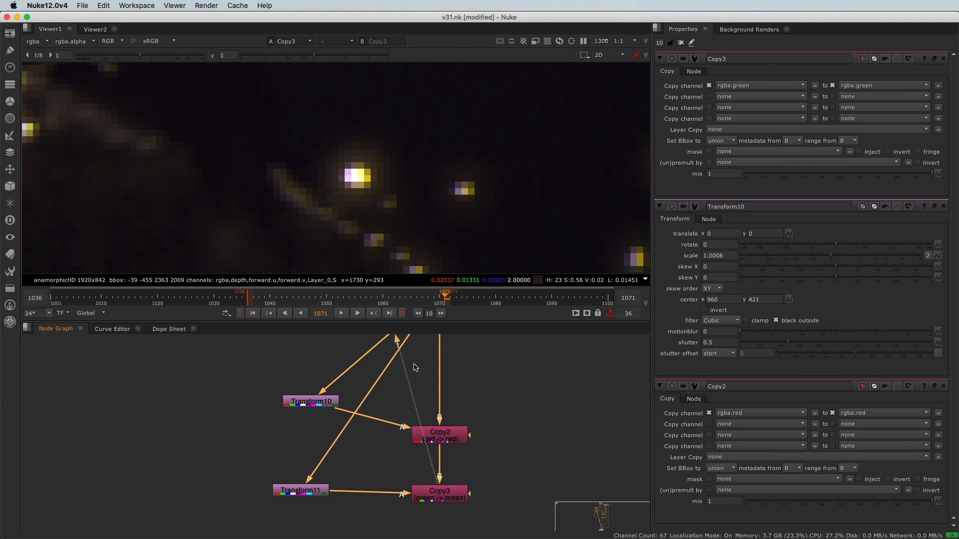
Step: Toggle Copy2 and Copy3 off and on together to compare the asteroids with and without the chromatic aberration
{"action": "left_click_drag", "start_coordinate": [524, 390], "coordinate": [396, 533]}
{"action": "key", "text": "d"}
{"action": "key", "text": "d"}
{"action": "scroll", "coordinate": [334, 215], "scroll_direction": "down", "scroll_amount": 15}
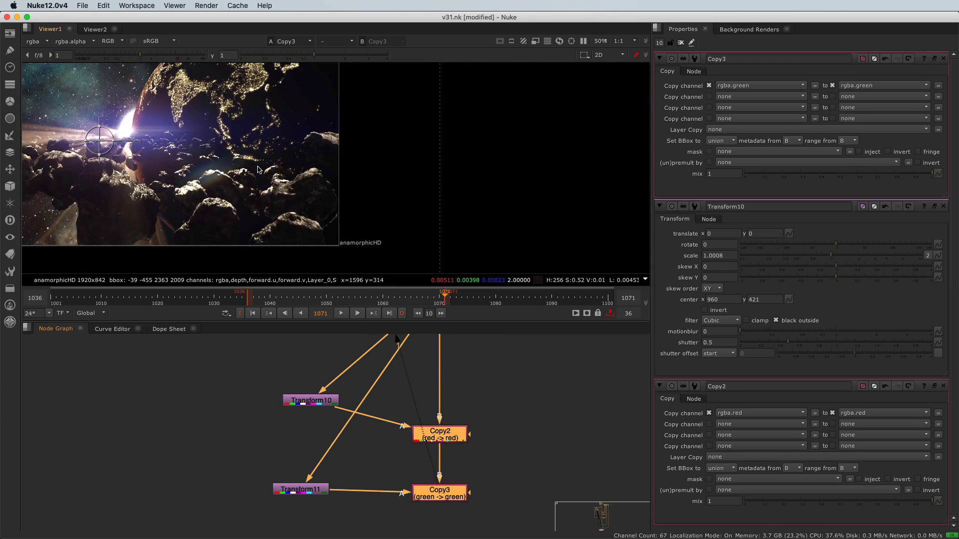
{"action": "scroll", "coordinate": [336, 148], "scroll_direction": "up", "scroll_amount": 9}
{"action": "left_click_drag", "start_coordinate": [504, 398], "coordinate": [403, 514]}
{"action": "key", "text": "d"}
{"action": "key", "text": "d"}
{"action": "key", "text": "d"}
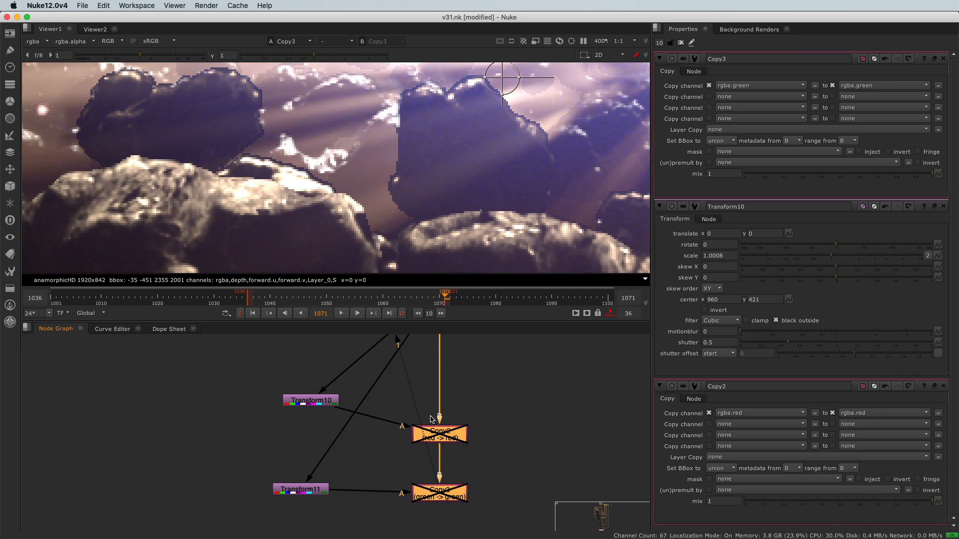
{"action": "key", "text": "d"}
{"action": "scroll", "coordinate": [216, 168], "scroll_direction": "down", "scroll_amount": 10}
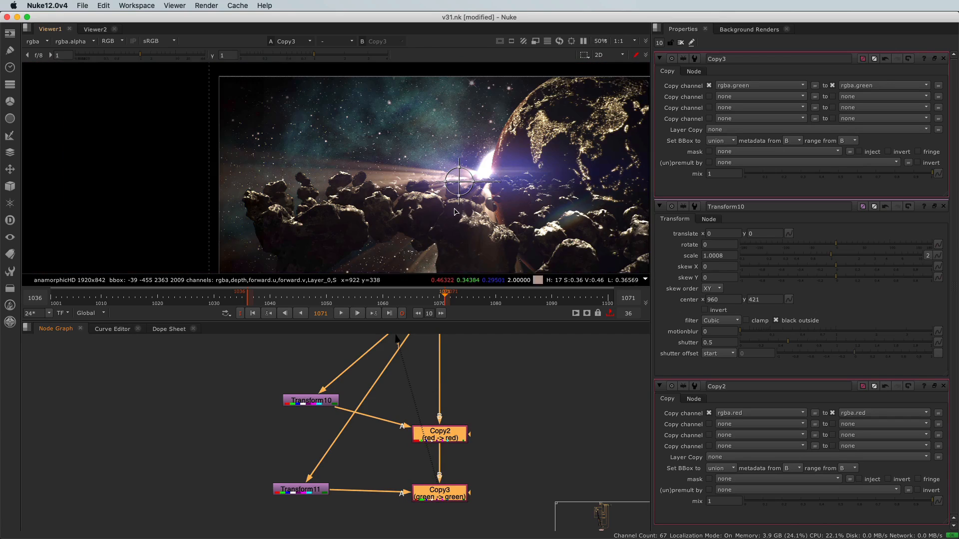
{"action": "scroll", "coordinate": [216, 168], "scroll_direction": "up", "scroll_amount": 5}
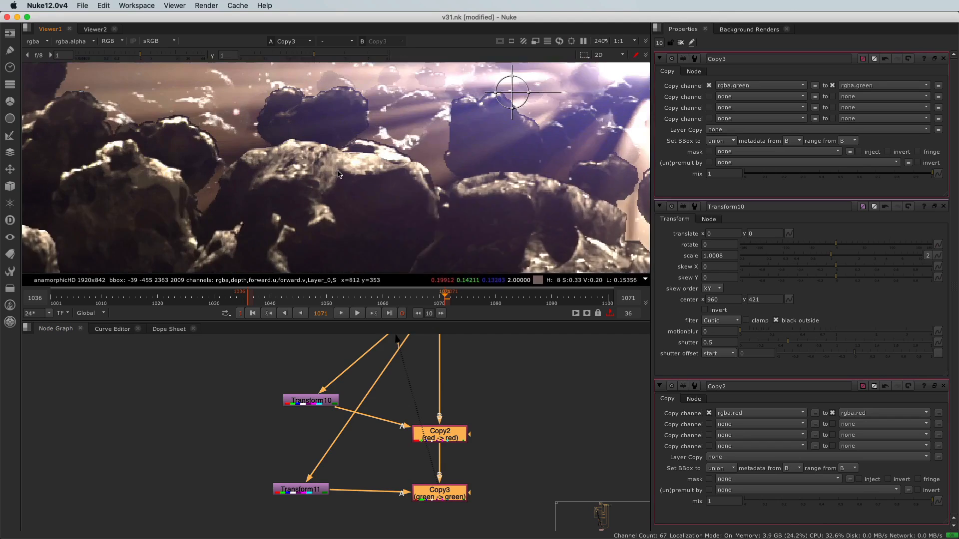
{"action": "scroll", "coordinate": [191, 156], "scroll_direction": "up", "scroll_amount": 2}
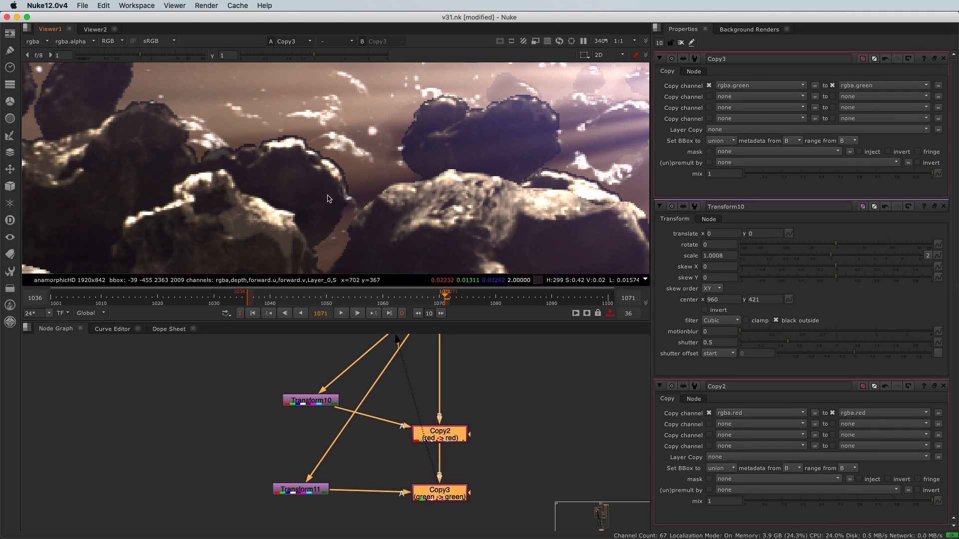
{"action": "scroll", "coordinate": [335, 205], "scroll_direction": "down", "scroll_amount": 5}
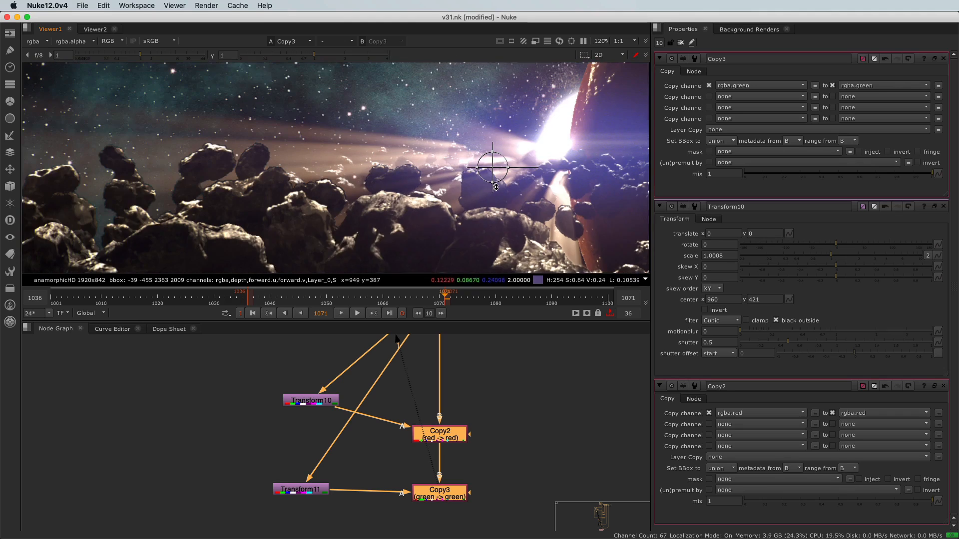
{"action": "middle_click_drag", "start_coordinate": [496, 187], "coordinate": [353, 178]}
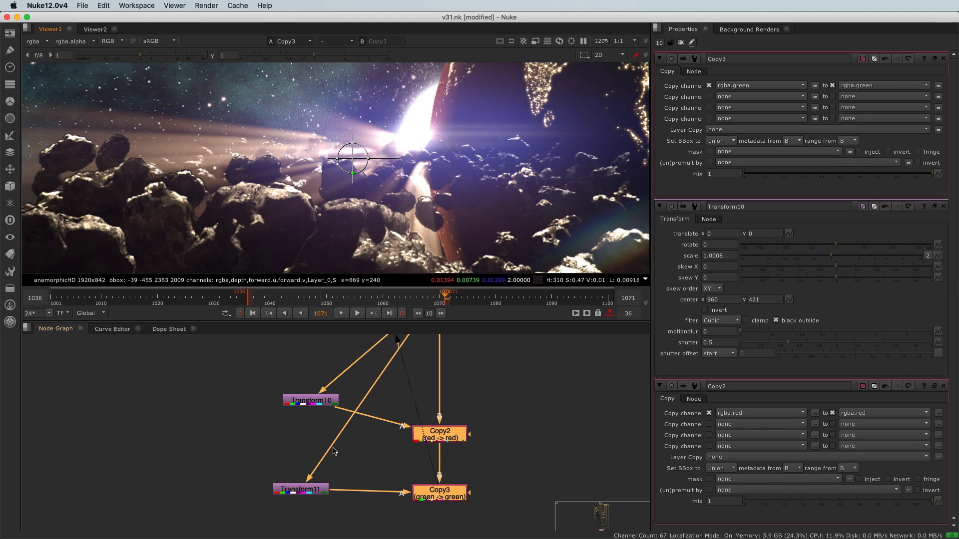
Step: Add a Roto node beside the main pipe and draw an ellipse spanning nearly the full frame
{"action": "scroll", "coordinate": [259, 406], "scroll_direction": "down", "scroll_amount": 4}
{"action": "scroll", "coordinate": [322, 486], "scroll_direction": "down", "scroll_amount": 2}
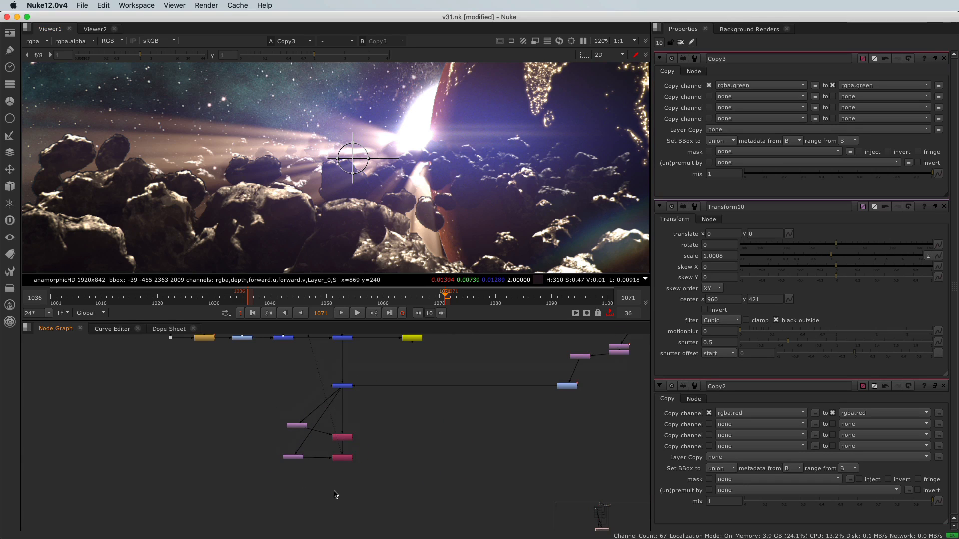
{"action": "scroll", "coordinate": [333, 484], "scroll_direction": "up", "scroll_amount": 3}
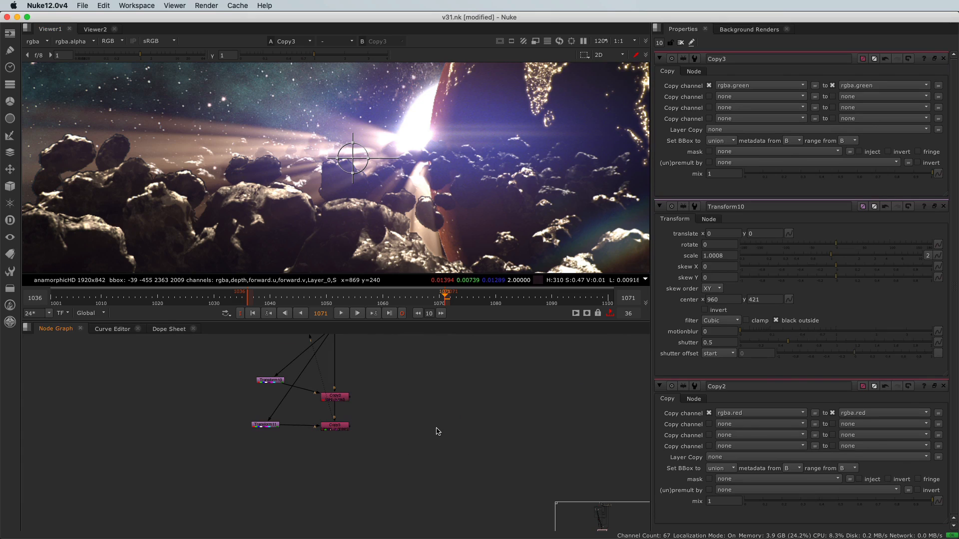
{"action": "key", "text": "o"}
{"action": "scroll", "coordinate": [359, 141], "scroll_direction": "down", "scroll_amount": 6}
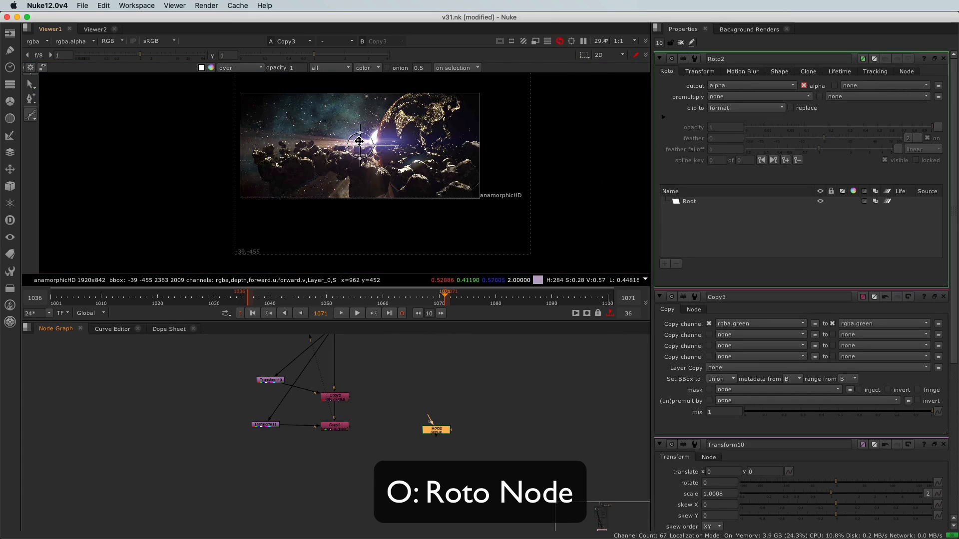
{"action": "middle_click_drag", "start_coordinate": [359, 150], "coordinate": [359, 171]}
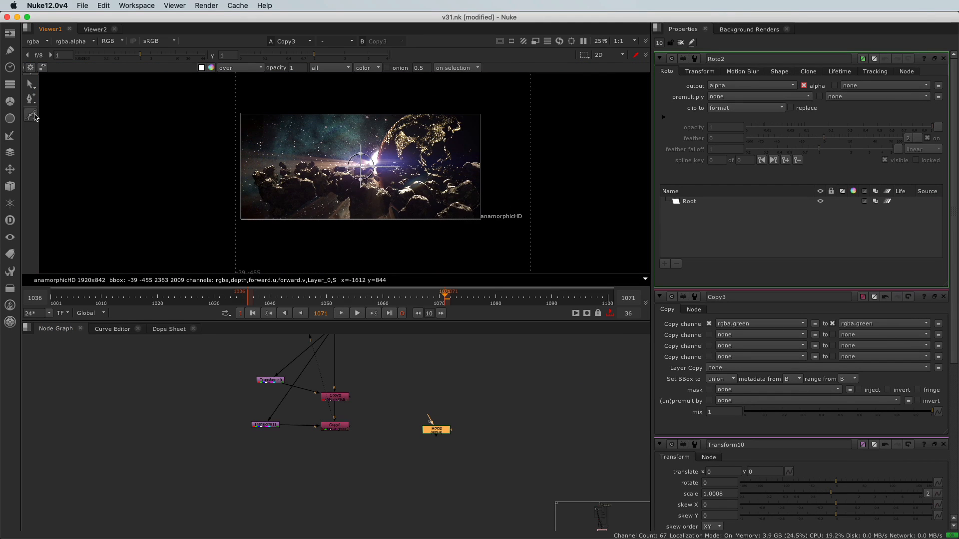
{"action": "left_click_drag", "start_coordinate": [35, 116], "coordinate": [55, 146]}
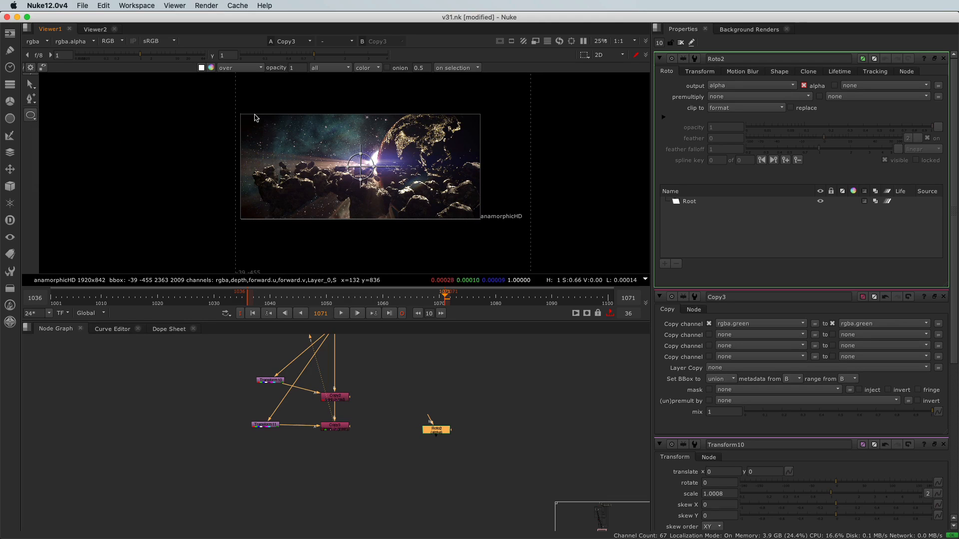
{"action": "left_click_drag", "start_coordinate": [243, 118], "coordinate": [473, 221]}
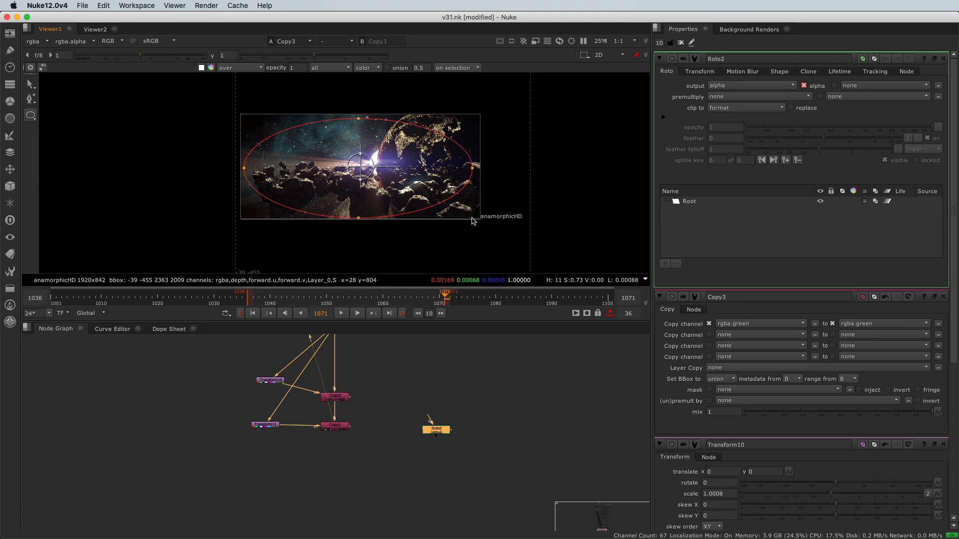
Step: Add a Blur node after the Roto node and set its size to 200
{"action": "scroll", "coordinate": [482, 445], "scroll_direction": "up", "scroll_amount": 5}
{"action": "key", "text": "b"}
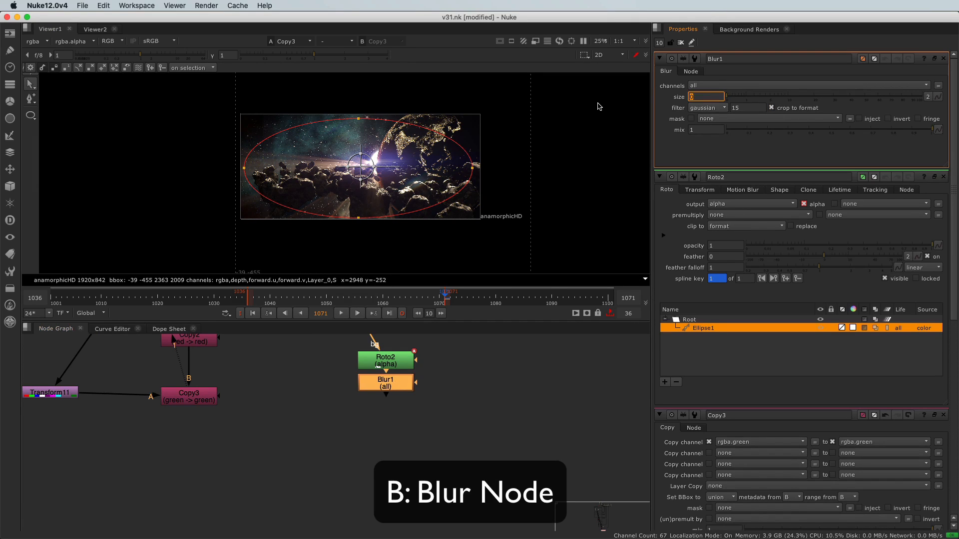
{"action": "type", "text": "200"}
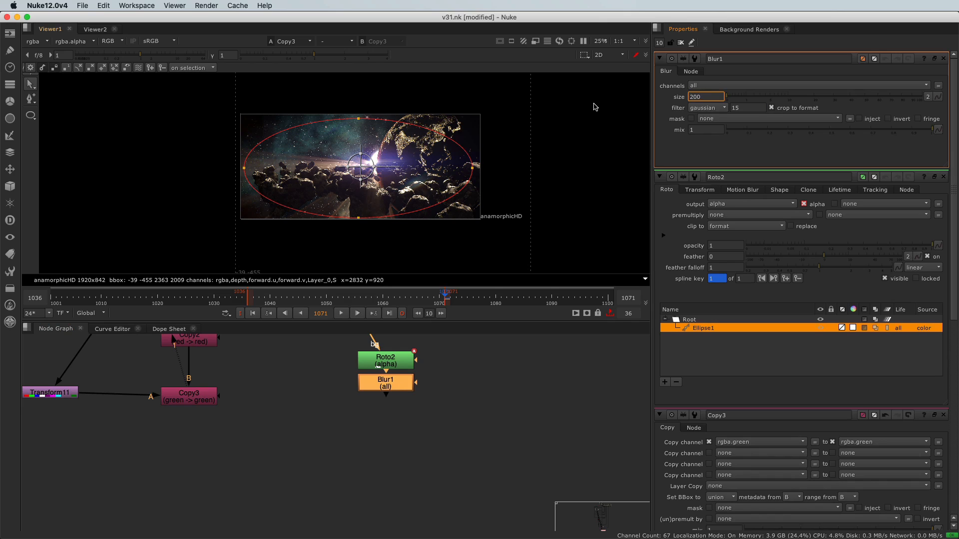
Step: Move the Roto and Blur nodes lower in the graph and add an Invert node after the Blur
{"action": "left_click_drag", "start_coordinate": [305, 344], "coordinate": [394, 436]}
{"action": "left_click", "coordinate": [387, 452]}
{"action": "left_click", "coordinate": [391, 437]}
{"action": "key", "text": "Tab"}
{"action": "type", "text": "invert"}
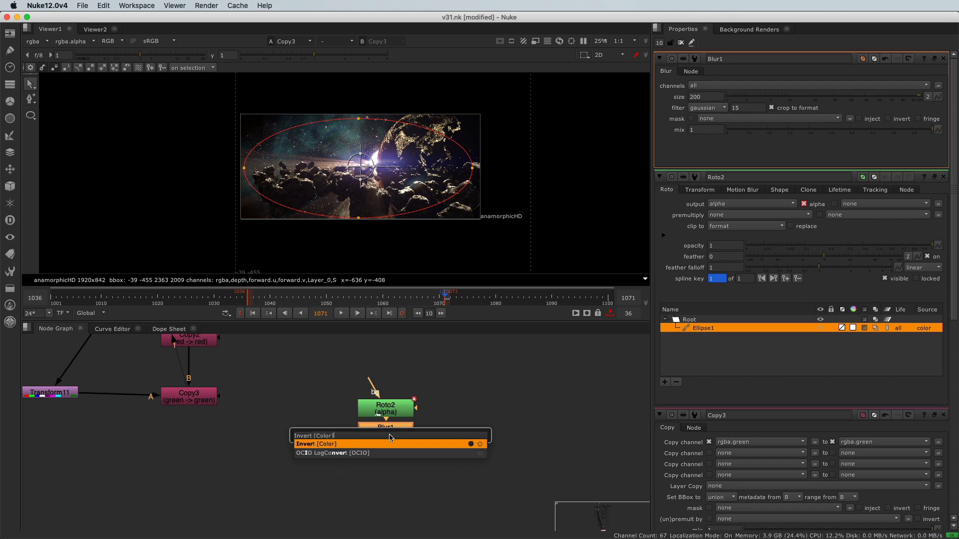
{"action": "key", "text": "Return"}
Step: Add a Grade node below Copy3 in the main pipe and connect its mask input to the Invert node
{"action": "scroll", "coordinate": [230, 484], "scroll_direction": "down", "scroll_amount": 2}
{"action": "left_click", "coordinate": [205, 484]}
{"action": "key", "text": "g"}
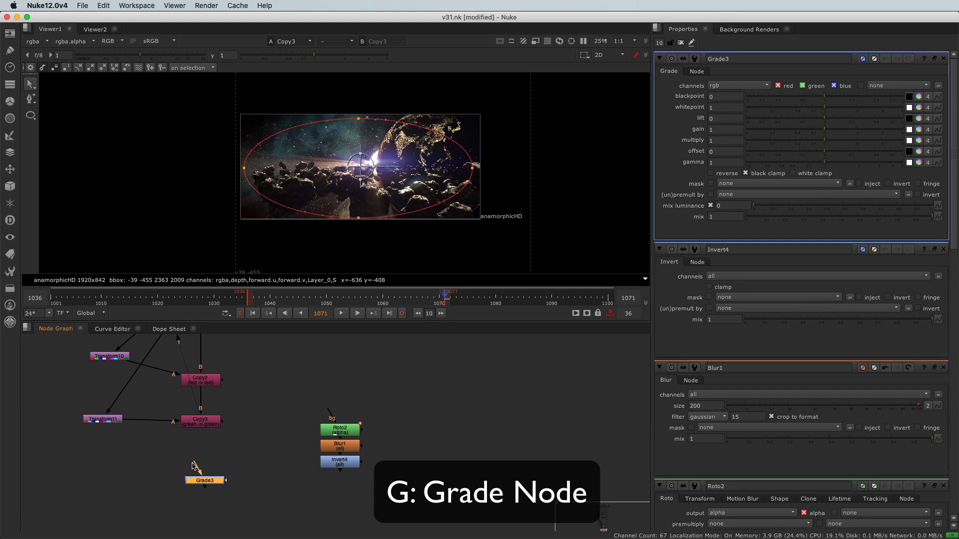
{"action": "left_click_drag", "start_coordinate": [198, 425], "coordinate": [199, 425]}
{"action": "left_click_drag", "start_coordinate": [196, 488], "coordinate": [337, 463]}
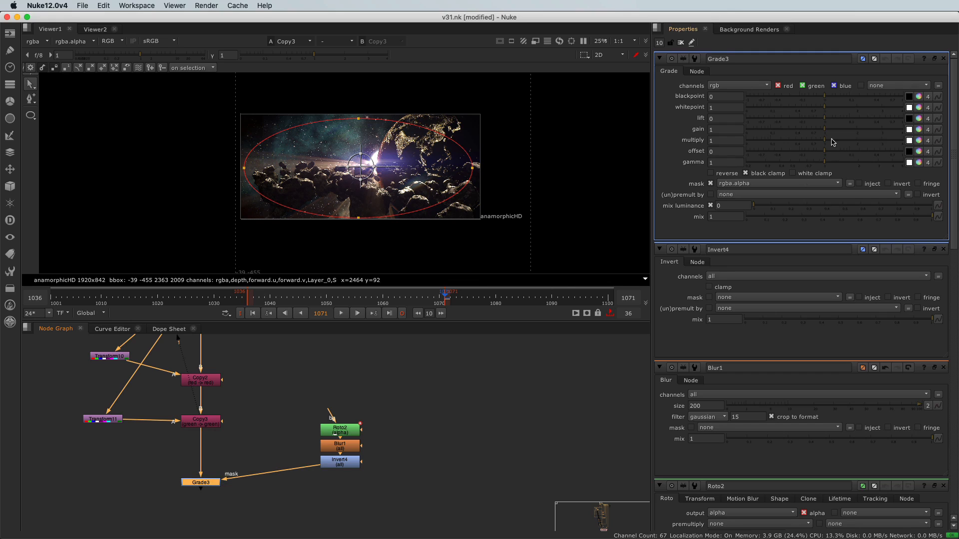
Step: View the Grade node's output with the viewer overlay off and set its gamma to 0.88
{"action": "left_click_drag", "start_coordinate": [822, 163], "coordinate": [817, 165]}
{"action": "left_click_drag", "start_coordinate": [144, 454], "coordinate": [253, 499]}
{"action": "key", "text": "1"}
{"action": "left_click", "coordinate": [253, 499]}
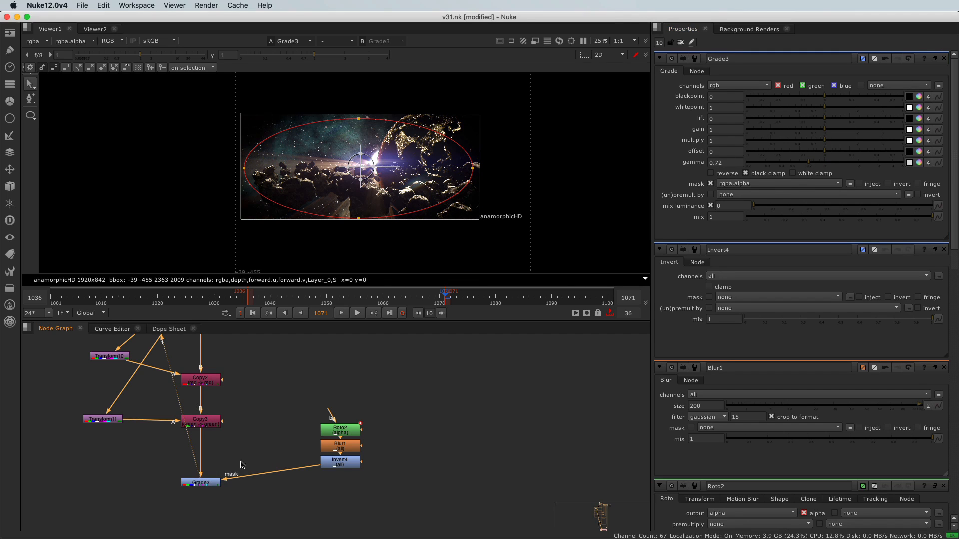
{"action": "scroll", "coordinate": [294, 177], "scroll_direction": "up", "scroll_amount": 2}
{"action": "key", "text": "o"}
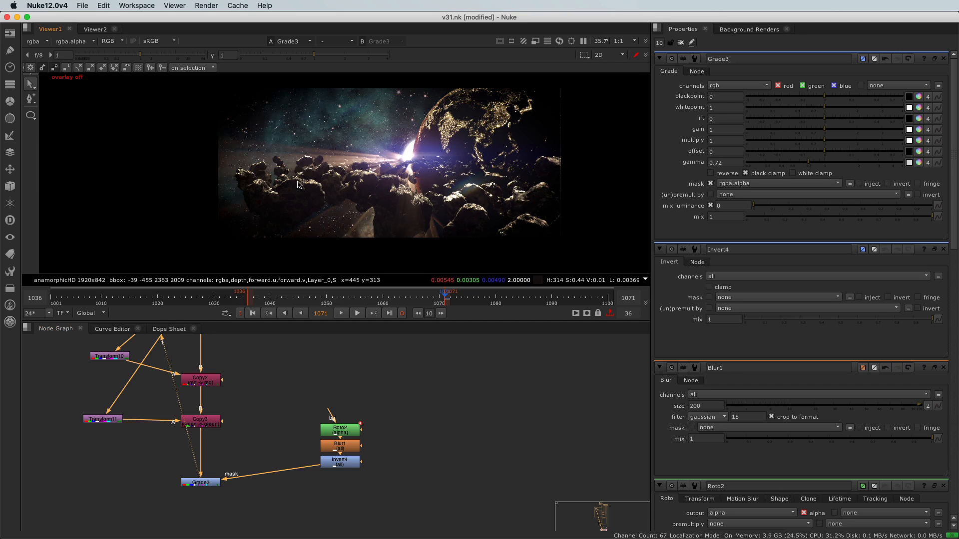
{"action": "scroll", "coordinate": [274, 178], "scroll_direction": "up", "scroll_amount": 2}
{"action": "mouse_move", "coordinate": [819, 162]}
{"action": "left_mouse_down"}
{"action": "mouse_move", "coordinate": [792, 165]}
{"action": "mouse_move", "coordinate": [845, 165]}
{"action": "mouse_move", "coordinate": [820, 164]}
{"action": "left_mouse_up"}
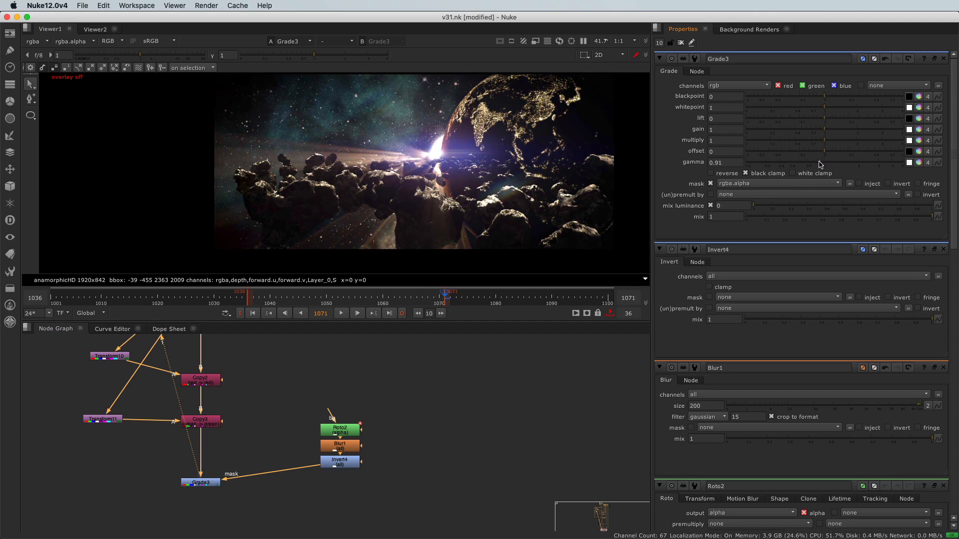
{"action": "left_click_drag", "start_coordinate": [819, 163], "coordinate": [819, 163]}
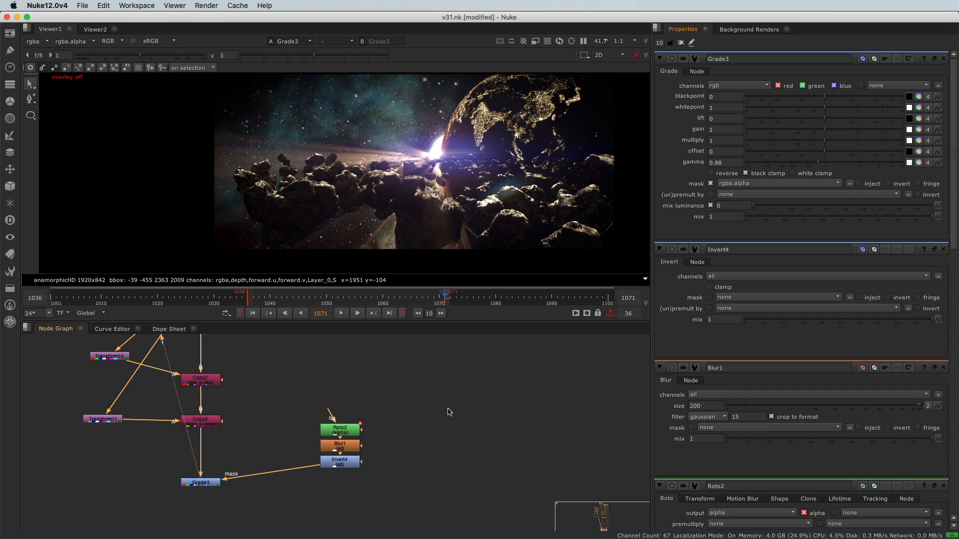
Step: Shift the Roto, Blur and Invert nodes down toward the level of the Grade node
{"action": "scroll", "coordinate": [448, 413], "scroll_direction": "down", "scroll_amount": 3}
{"action": "scroll", "coordinate": [429, 208], "scroll_direction": "down", "scroll_amount": 1}
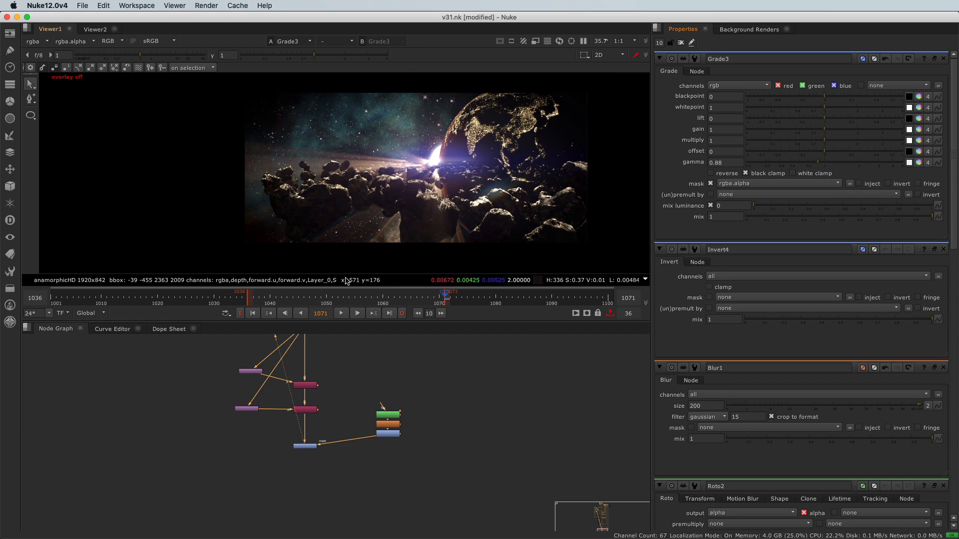
{"action": "middle_click_drag", "start_coordinate": [302, 485], "coordinate": [295, 496]}
{"action": "left_click_drag", "start_coordinate": [358, 399], "coordinate": [385, 456]}
{"action": "scroll", "coordinate": [292, 515], "scroll_direction": "up", "scroll_amount": 3}
Step: Add a Grain node, connect it below the Grade node in the main pipe, and view its output
{"action": "left_click", "coordinate": [289, 475]}
{"action": "key", "text": "Tab"}
{"action": "type", "text": "grain"}
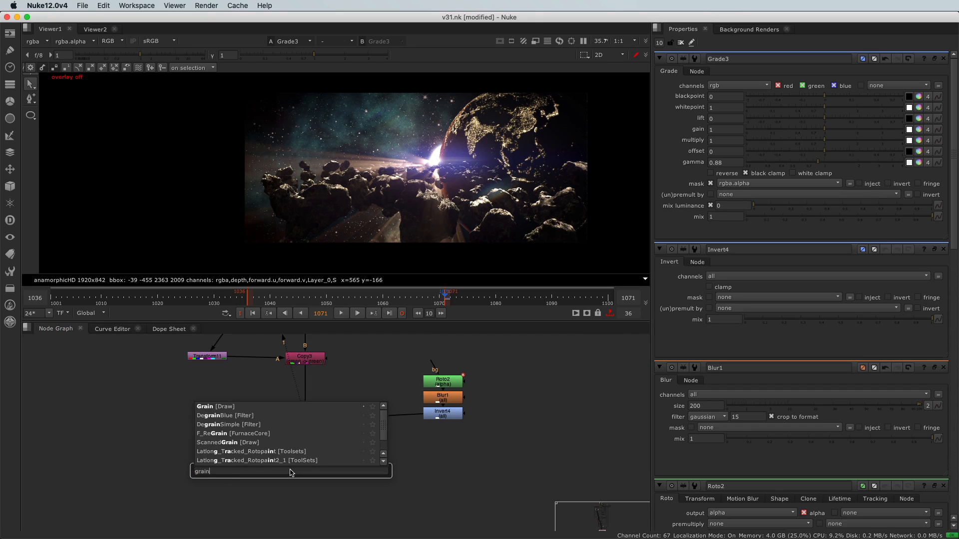
{"action": "key", "text": "Down"}
{"action": "key", "text": "Return"}
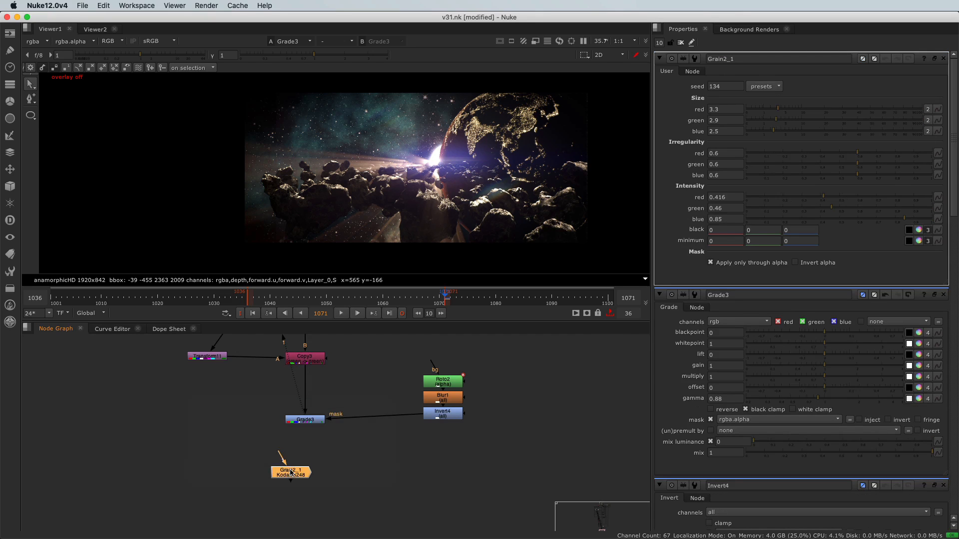
{"action": "left_click_drag", "start_coordinate": [305, 423], "coordinate": [305, 421]}
{"action": "left_click_drag", "start_coordinate": [297, 475], "coordinate": [306, 478]}
{"action": "key", "text": "1"}
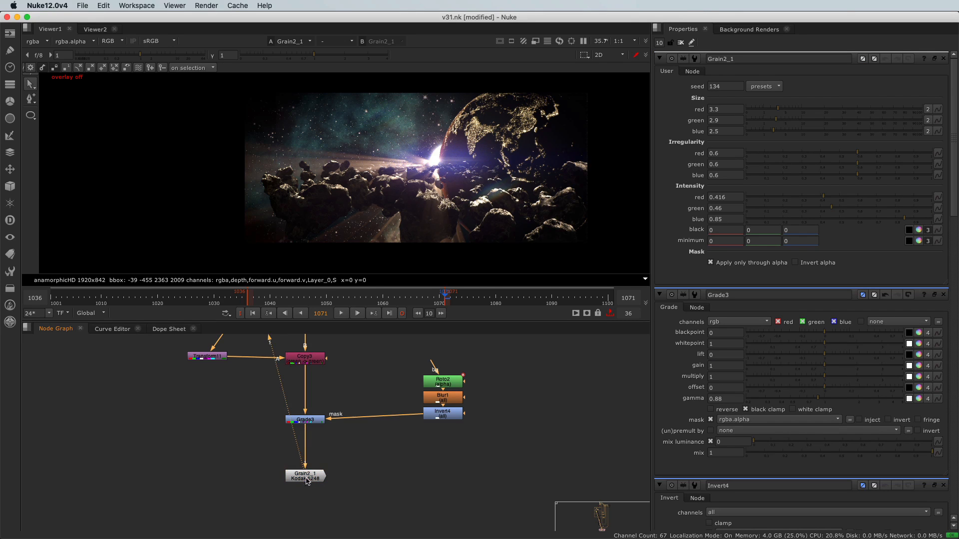
Step: Inspect the grain near the sun, try the Kodak FX214 preset, and set the preset to Kodak GT5274
{"action": "scroll", "coordinate": [468, 165], "scroll_direction": "up", "scroll_amount": 5}
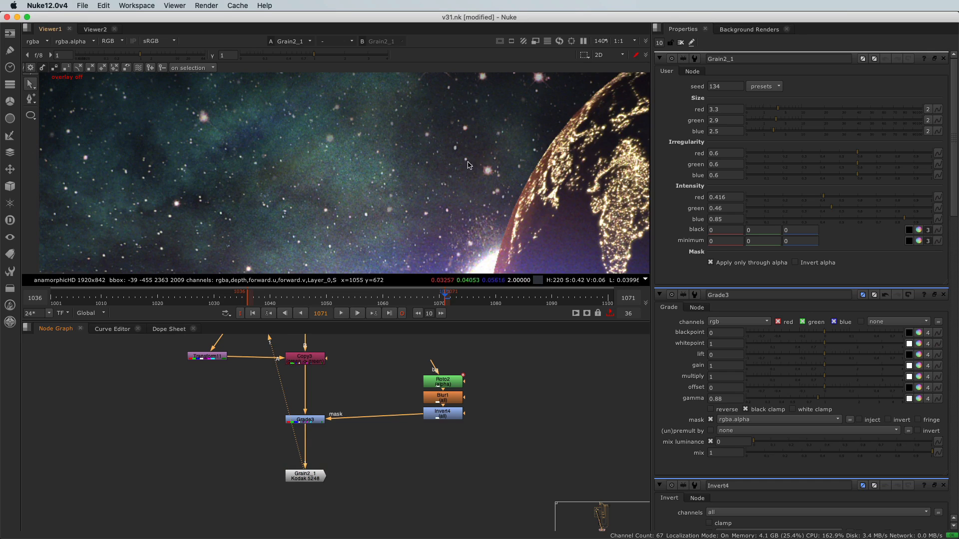
{"action": "middle_click_drag", "start_coordinate": [468, 165], "coordinate": [349, 55]}
{"action": "scroll", "coordinate": [450, 173], "scroll_direction": "up", "scroll_amount": 2}
{"action": "middle_click_drag", "start_coordinate": [474, 174], "coordinate": [437, 165]}
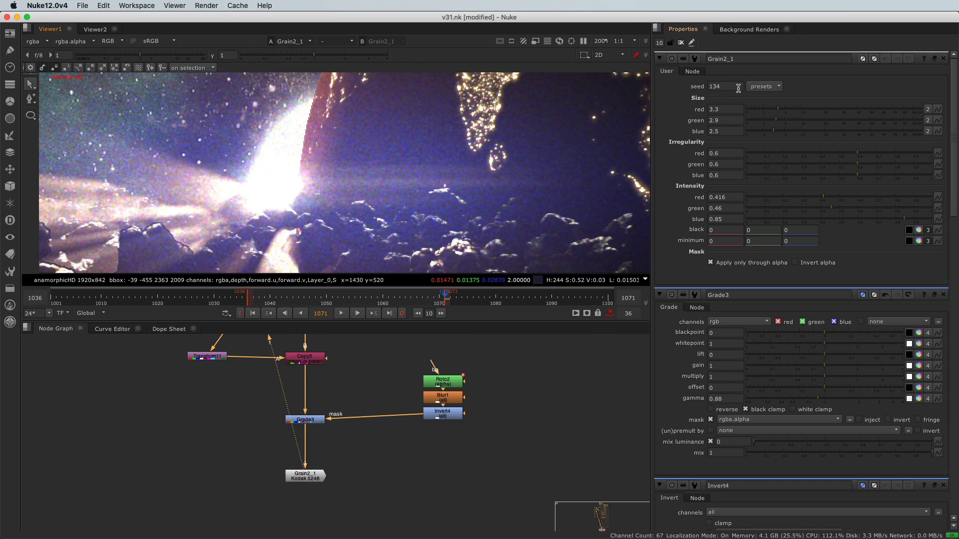
{"action": "left_click", "coordinate": [753, 88]}
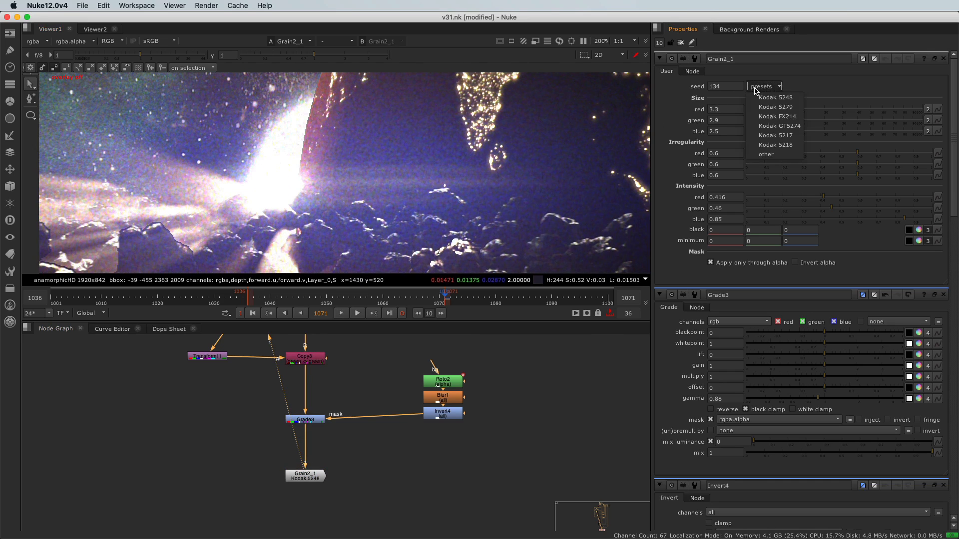
{"action": "left_click", "coordinate": [763, 120]}
{"action": "left_click", "coordinate": [762, 87]}
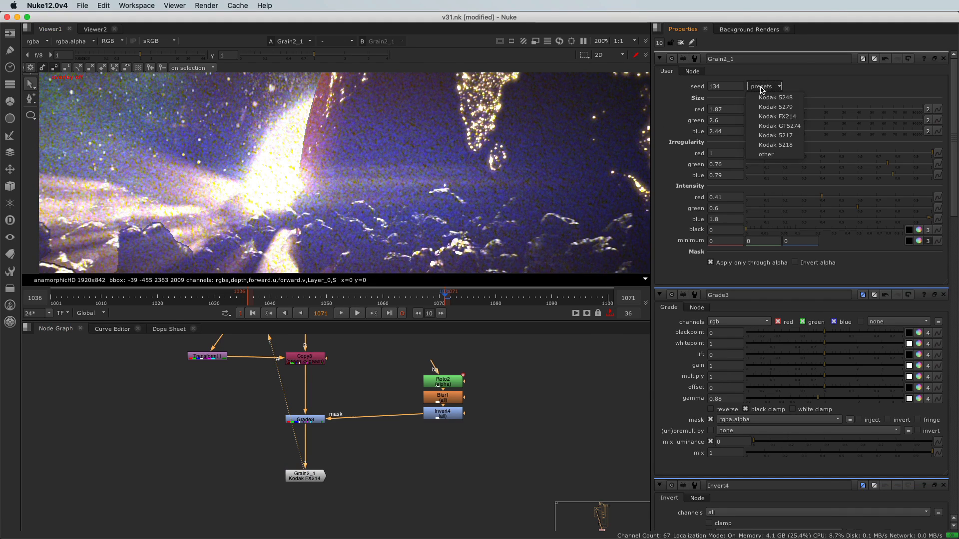
{"action": "left_click", "coordinate": [764, 126]}
{"action": "scroll", "coordinate": [406, 159], "scroll_direction": "up", "scroll_amount": 3}
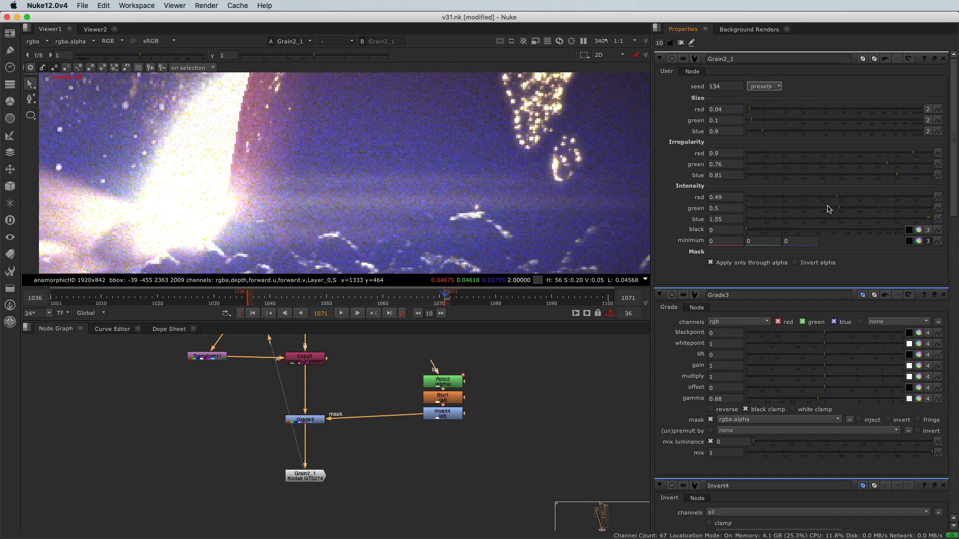
Step: Set the grain intensity to red 0.1, green 0.395 and blue 0.455, and the blue size to 0.25
{"action": "left_click_drag", "start_coordinate": [894, 217], "coordinate": [765, 203]}
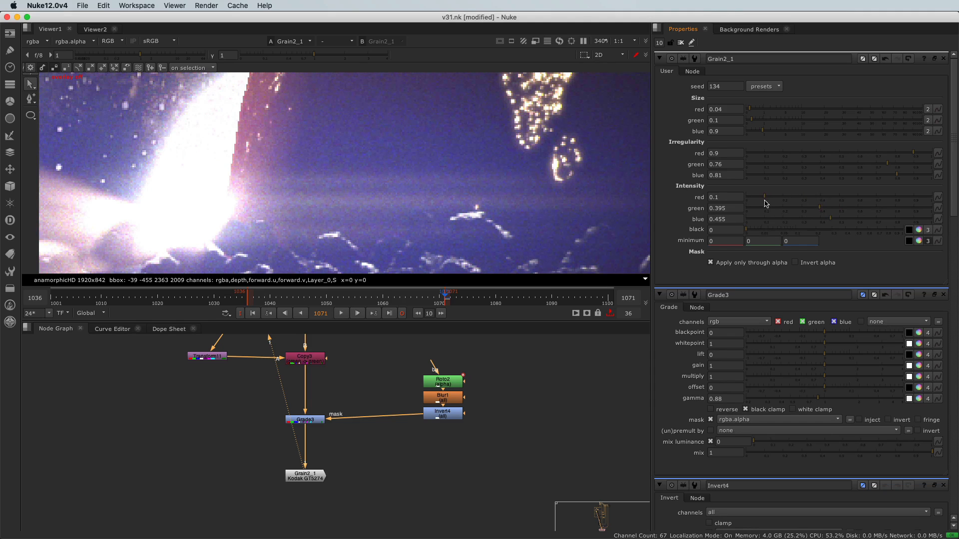
{"action": "left_click_drag", "start_coordinate": [762, 132], "coordinate": [755, 133]}
{"action": "scroll", "coordinate": [340, 164], "scroll_direction": "down", "scroll_amount": 12}
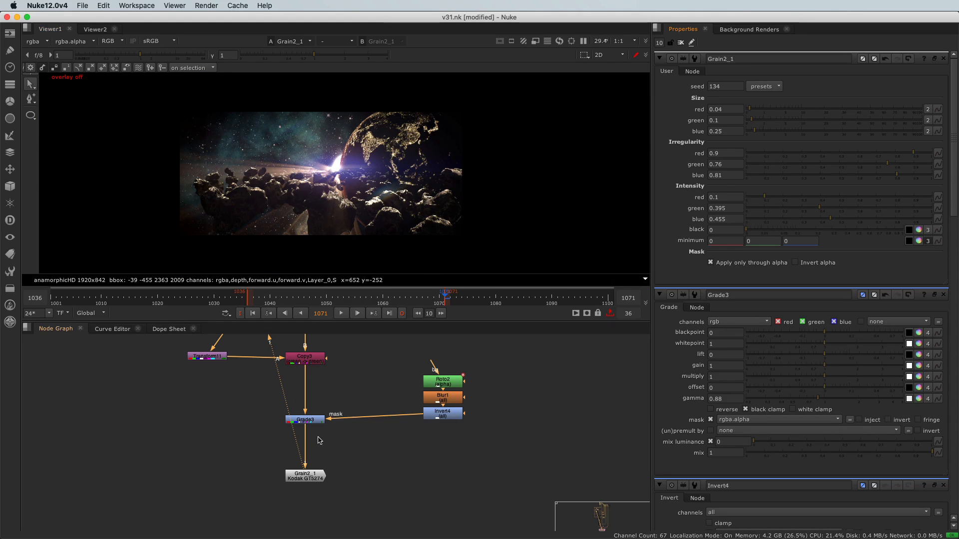
Step: Select the Roto, Blur and Invert nodes and align the Invert node horizontally with the Grade node
{"action": "middle_click_drag", "start_coordinate": [264, 433], "coordinate": [263, 442]}
{"action": "left_click_drag", "start_coordinate": [374, 364], "coordinate": [505, 450]}
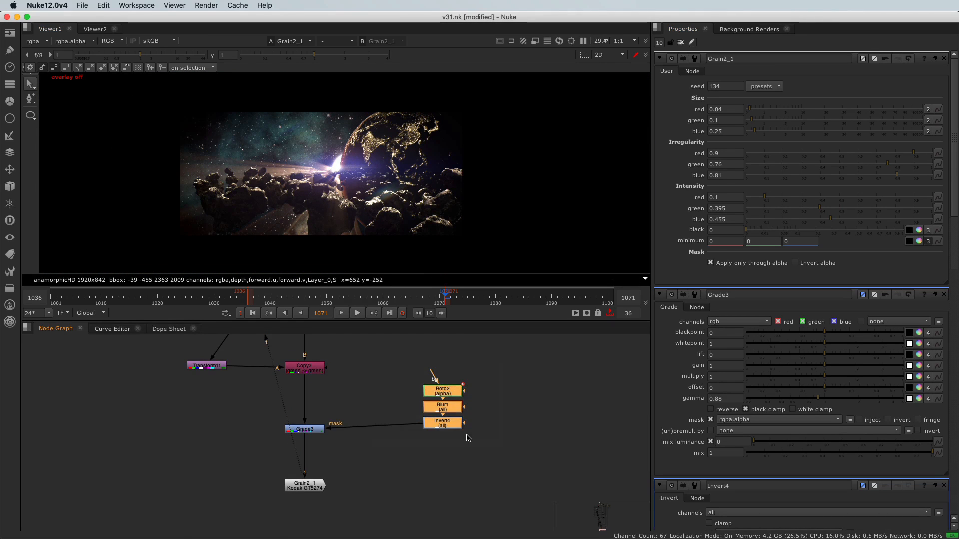
{"action": "left_click_drag", "start_coordinate": [451, 428], "coordinate": [446, 434]}
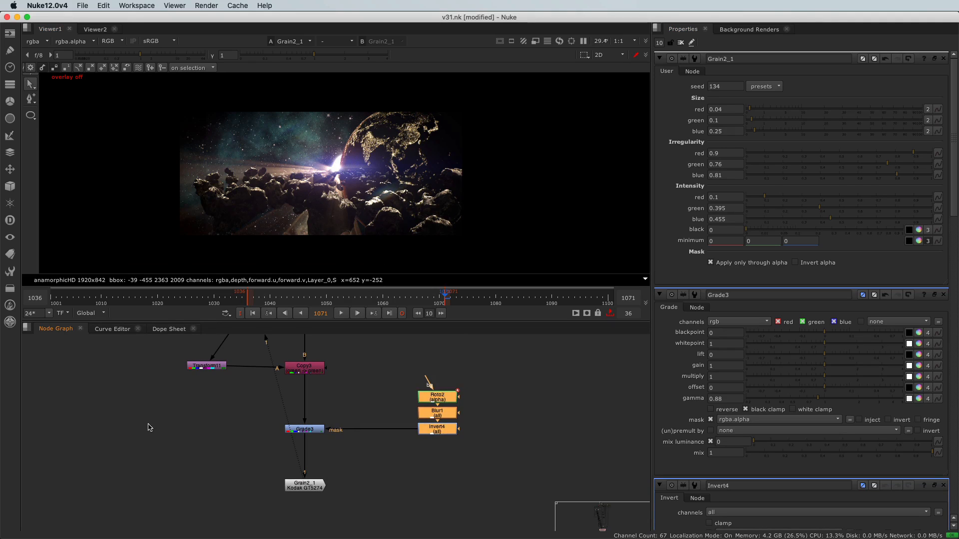
{"action": "scroll", "coordinate": [199, 411], "scroll_direction": "down", "scroll_amount": 3}
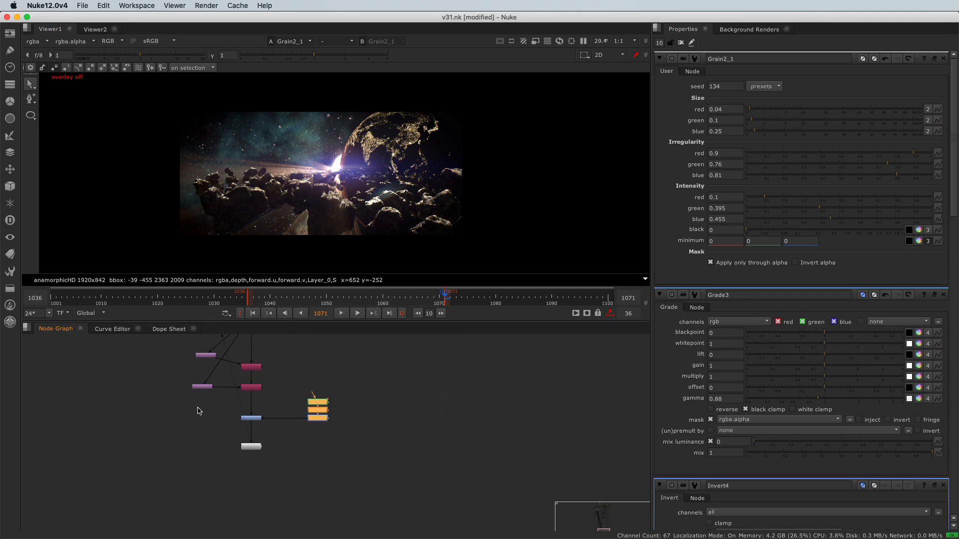